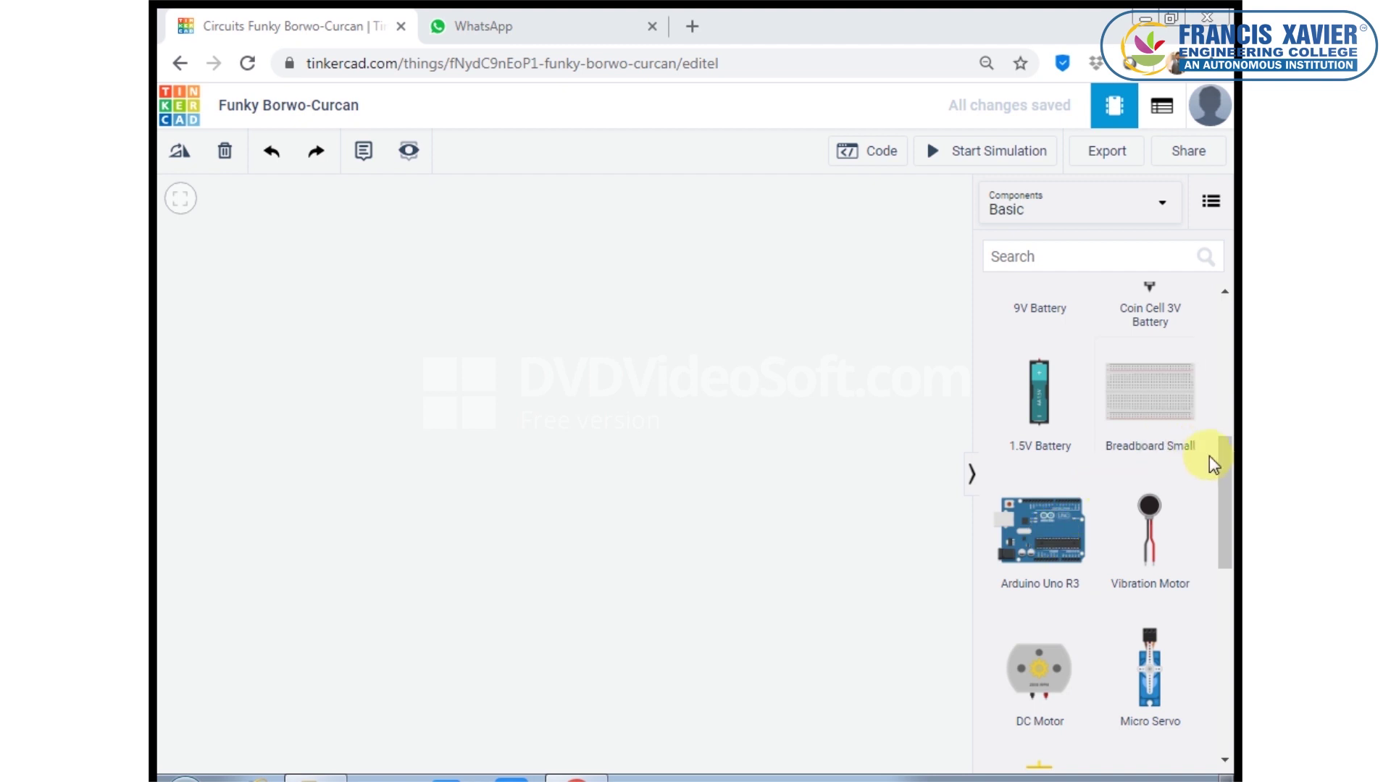
- Place an Arduino Uno R3 board on the empty workspace and bring the whole board into view
{"action": "mouse_move", "coordinate": [1227, 497]}
{"action": "left_mouse_down"}
{"action": "mouse_move", "coordinate": [1234, 360]}
{"action": "mouse_move", "coordinate": [1232, 511]}
{"action": "left_mouse_up"}
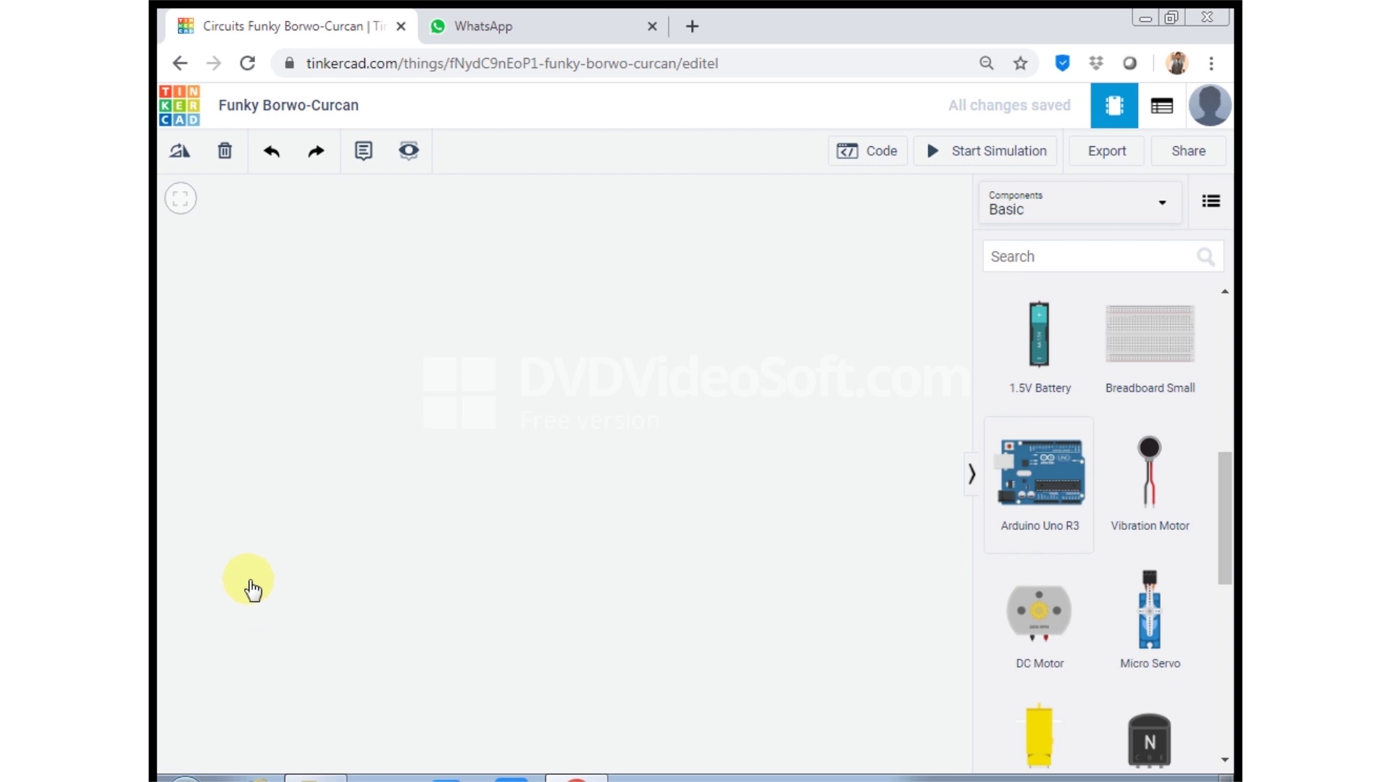
{"action": "left_click", "coordinate": [694, 536]}
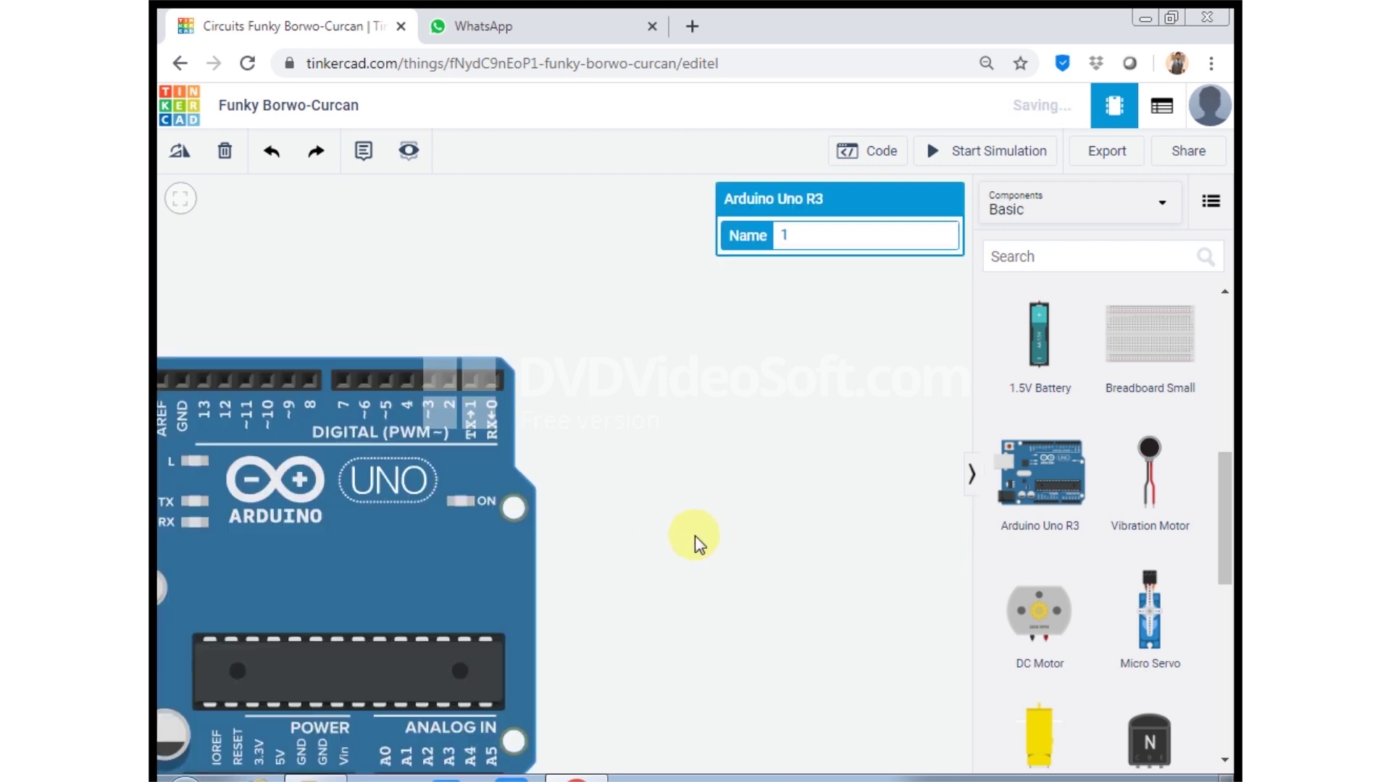
{"action": "scroll", "coordinate": [422, 555], "scroll_direction": "down", "scroll_amount": 2}
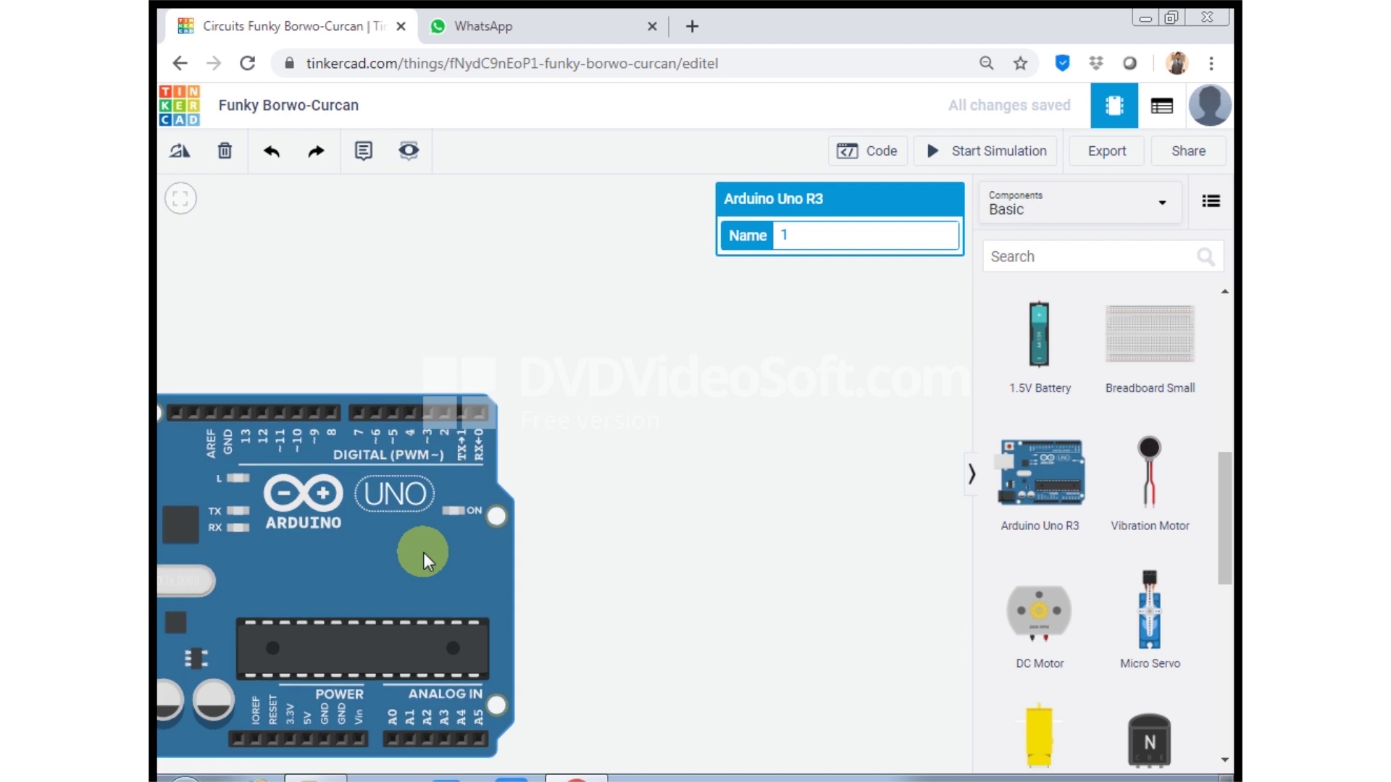
{"action": "scroll", "coordinate": [472, 563], "scroll_direction": "down", "scroll_amount": 2}
{"action": "scroll", "coordinate": [471, 563], "scroll_direction": "down", "scroll_amount": 1}
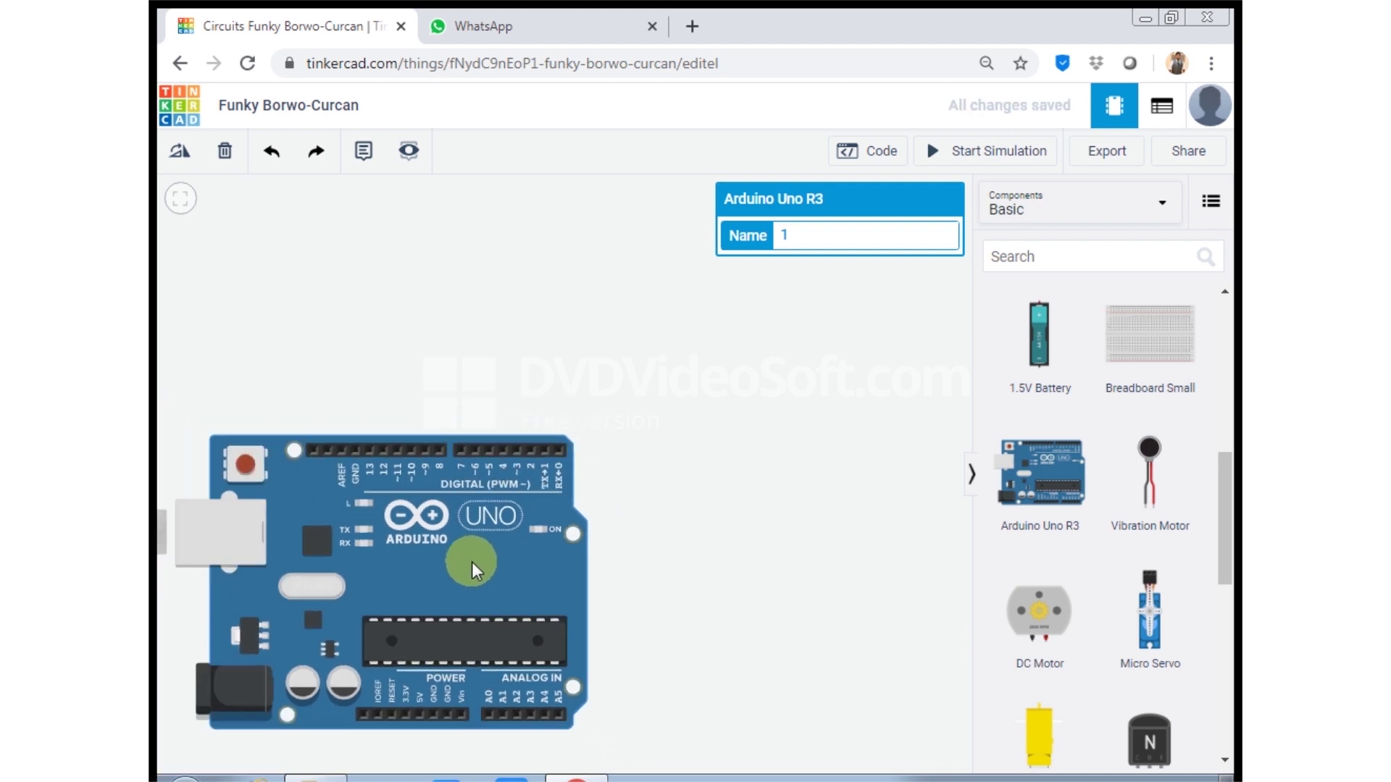
{"action": "left_click", "coordinate": [750, 577]}
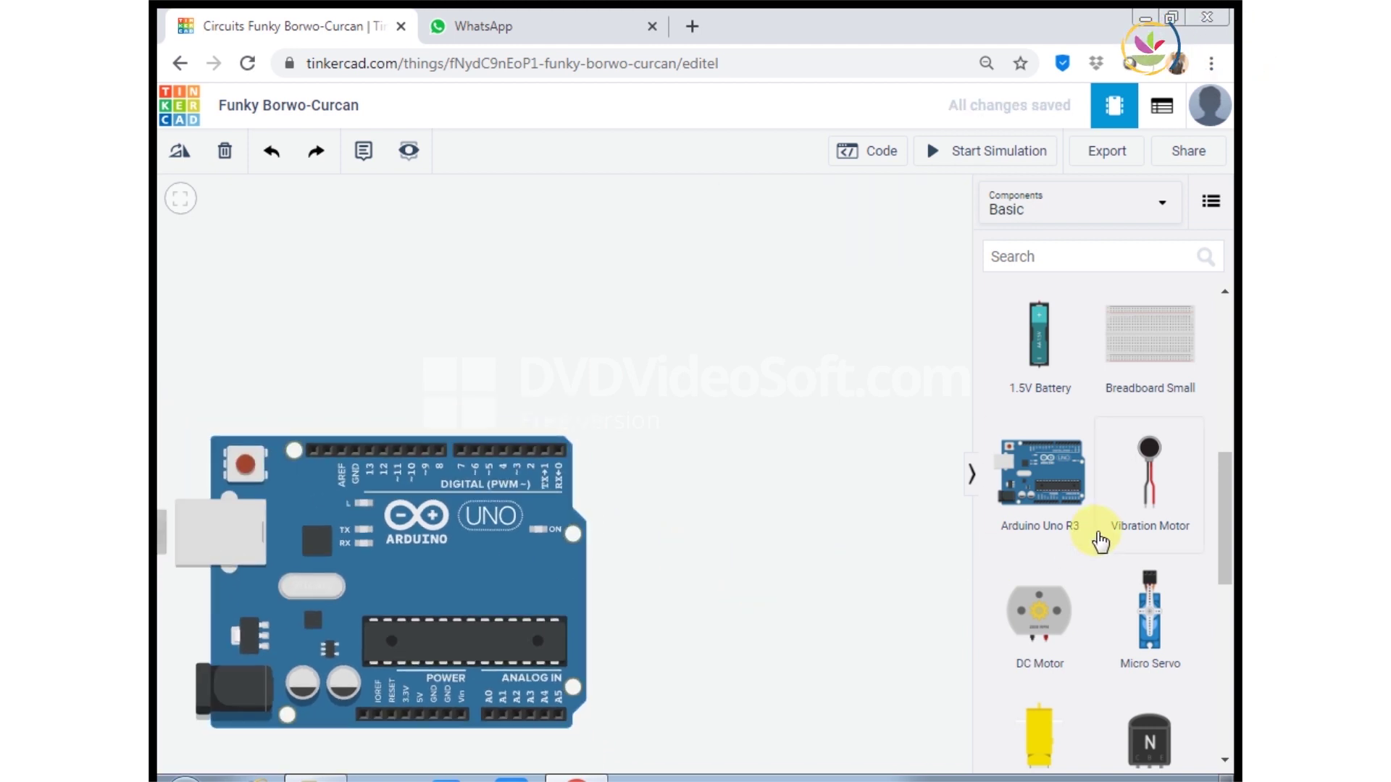
- Add two LEDs side by side above the Arduino board, leaving a wide gap between them
{"action": "scroll", "coordinate": [1095, 536], "scroll_direction": "up", "scroll_amount": 8}
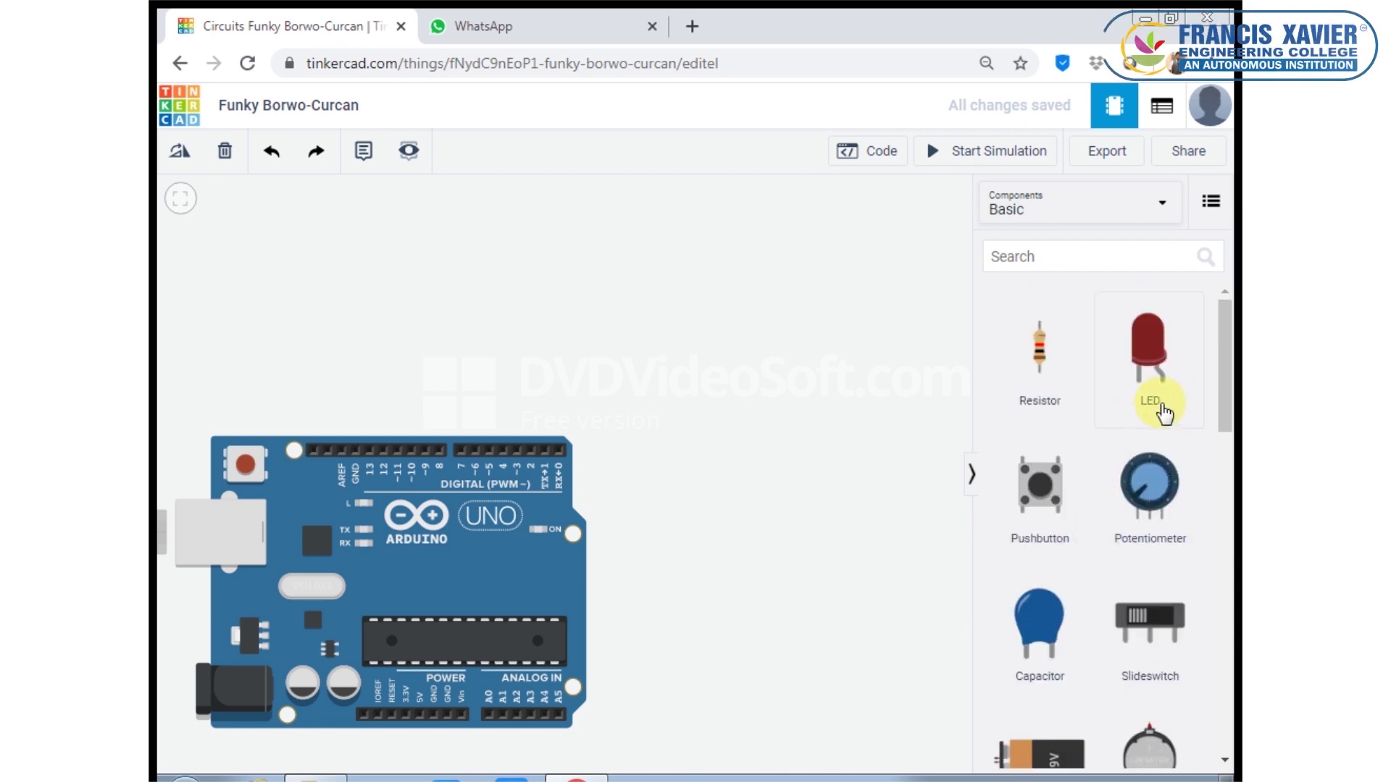
{"action": "left_click_drag", "start_coordinate": [1143, 364], "coordinate": [585, 279]}
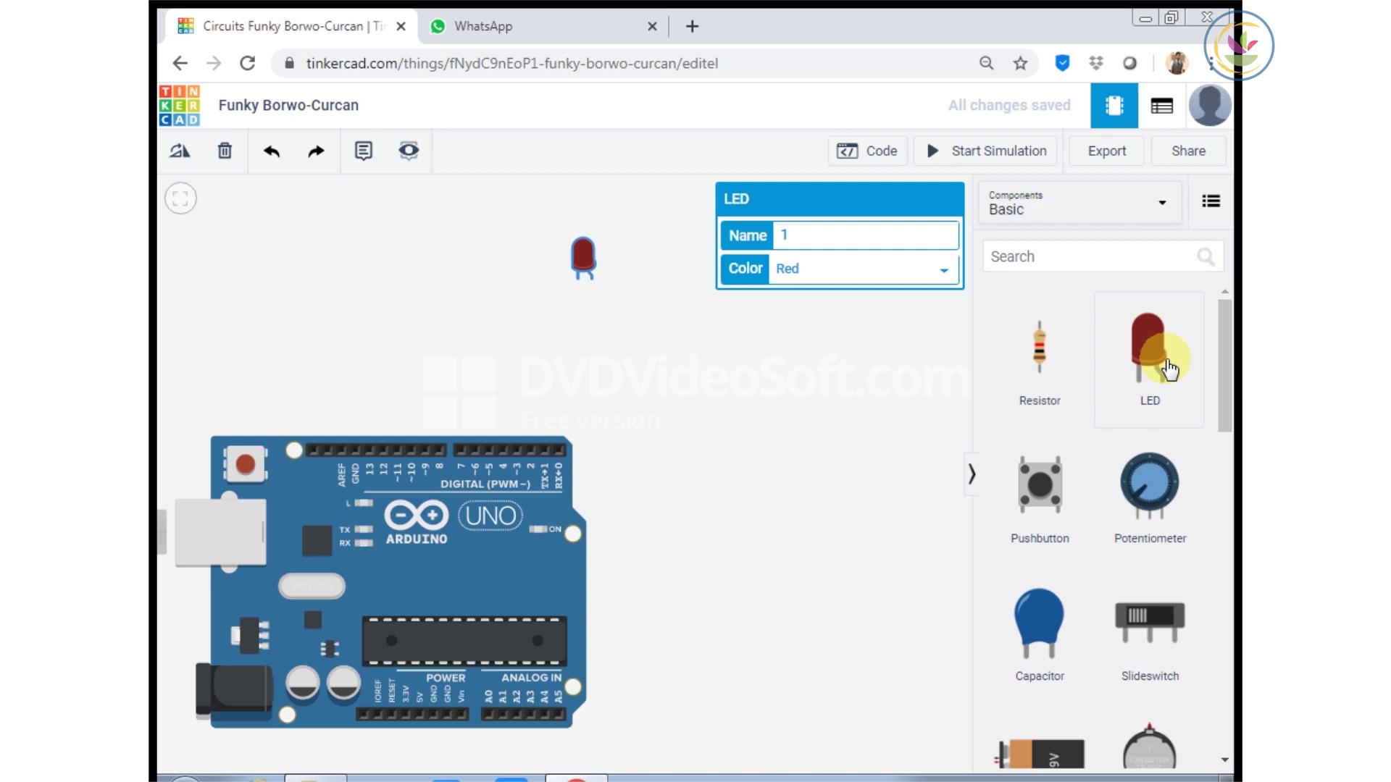
{"action": "left_click_drag", "start_coordinate": [1168, 370], "coordinate": [758, 282]}
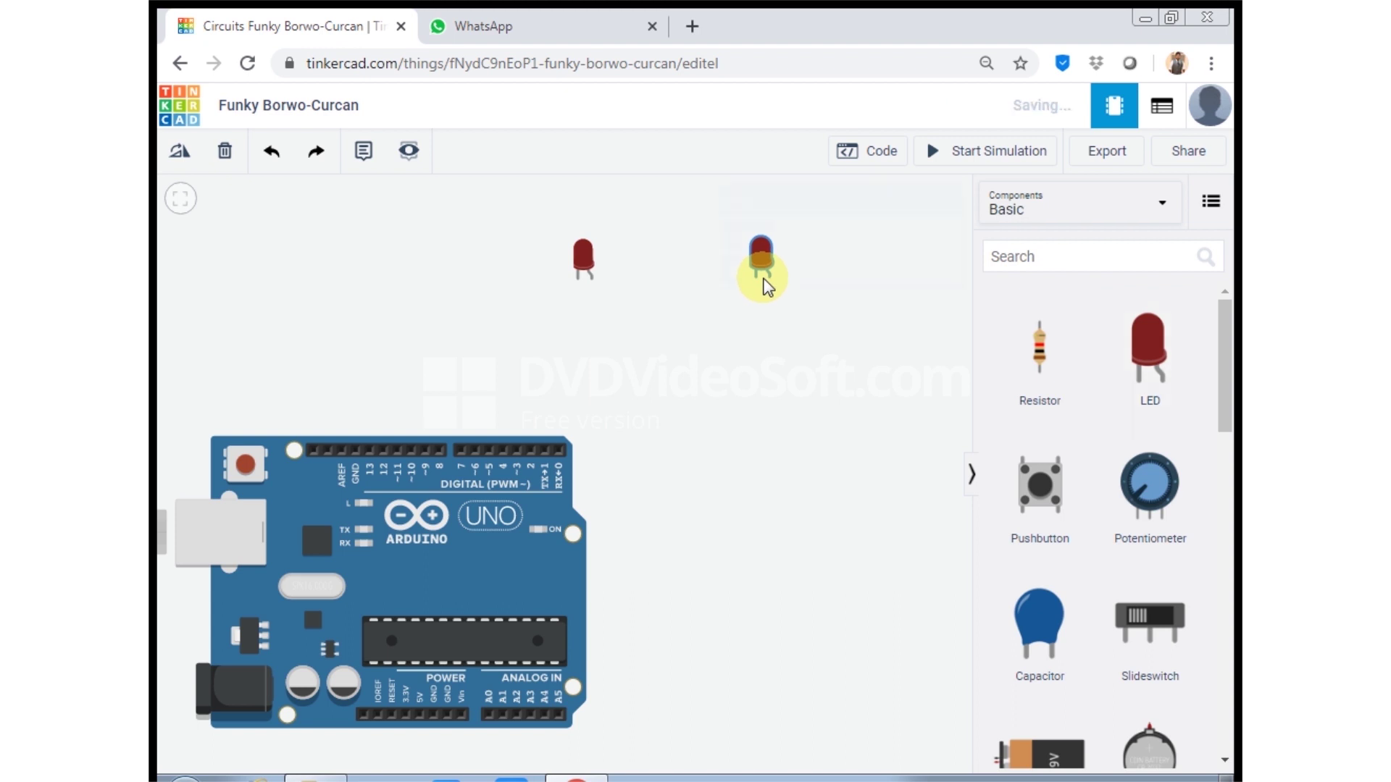
{"action": "left_click", "coordinate": [599, 265]}
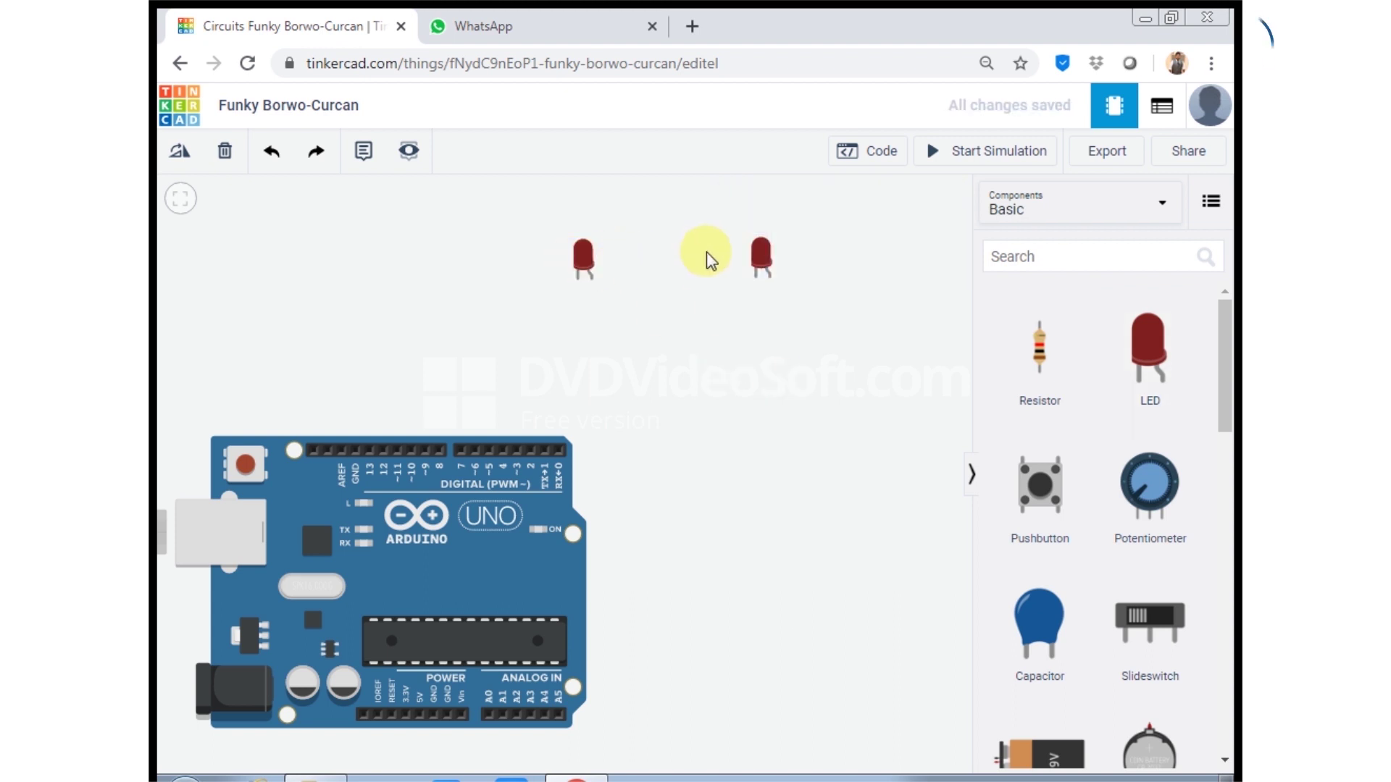
- Change the color of the second LED, the one farther from the Arduino, to green
{"action": "left_click", "coordinate": [764, 259]}
{"action": "left_click", "coordinate": [860, 269]}
{"action": "left_click", "coordinate": [846, 292]}
{"action": "left_click", "coordinate": [833, 374]}
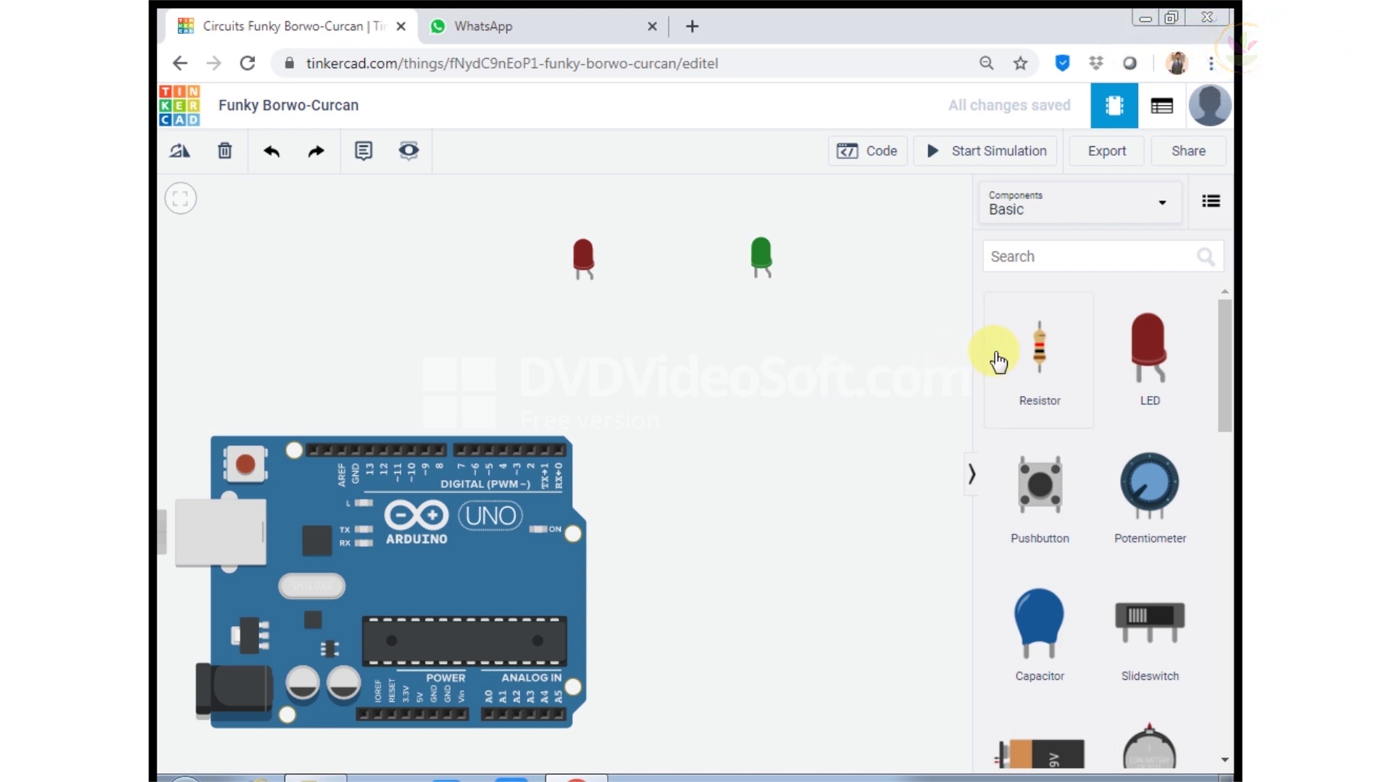
- Attach a resistor to the bent leg of both the red and the green LED
{"action": "left_click_drag", "start_coordinate": [1039, 359], "coordinate": [592, 319]}
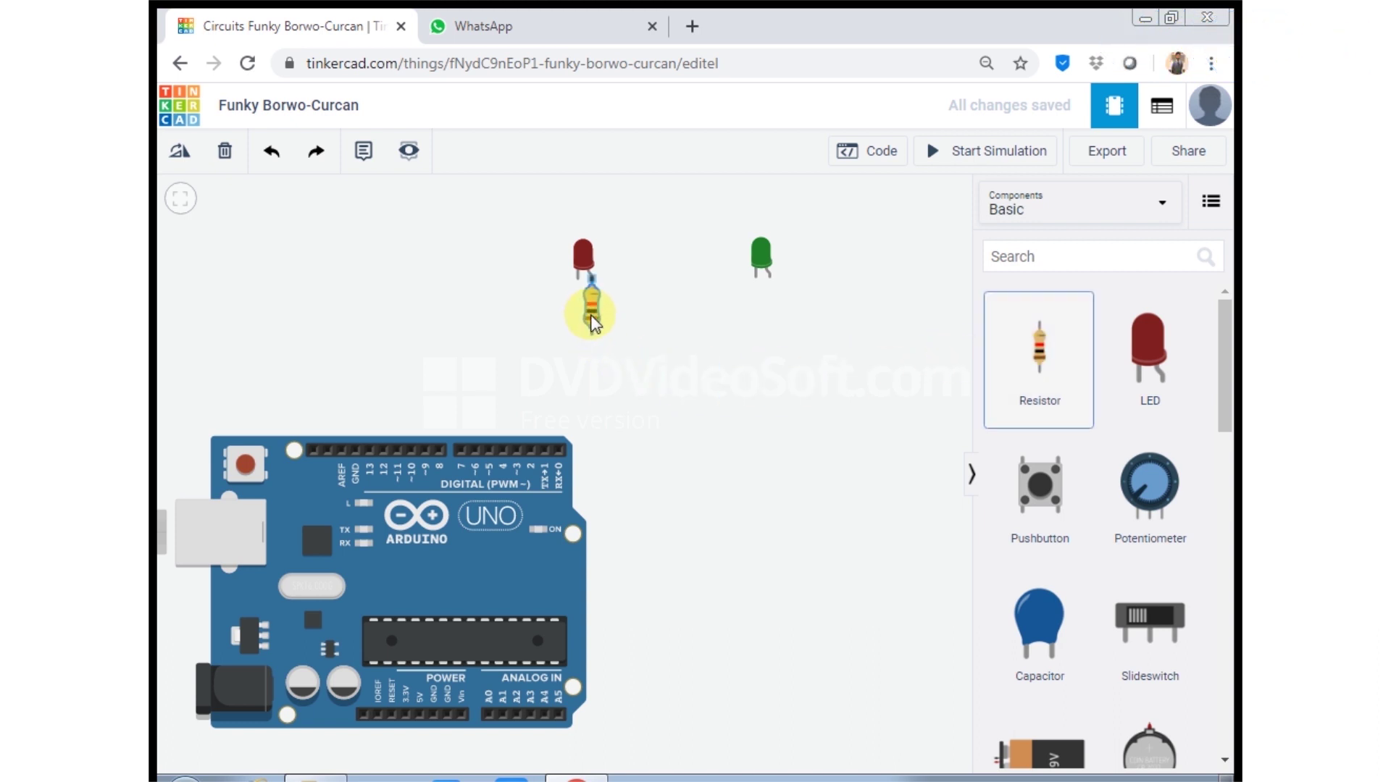
{"action": "left_click_drag", "start_coordinate": [1034, 342], "coordinate": [773, 324]}
{"action": "left_click", "coordinate": [844, 363]}
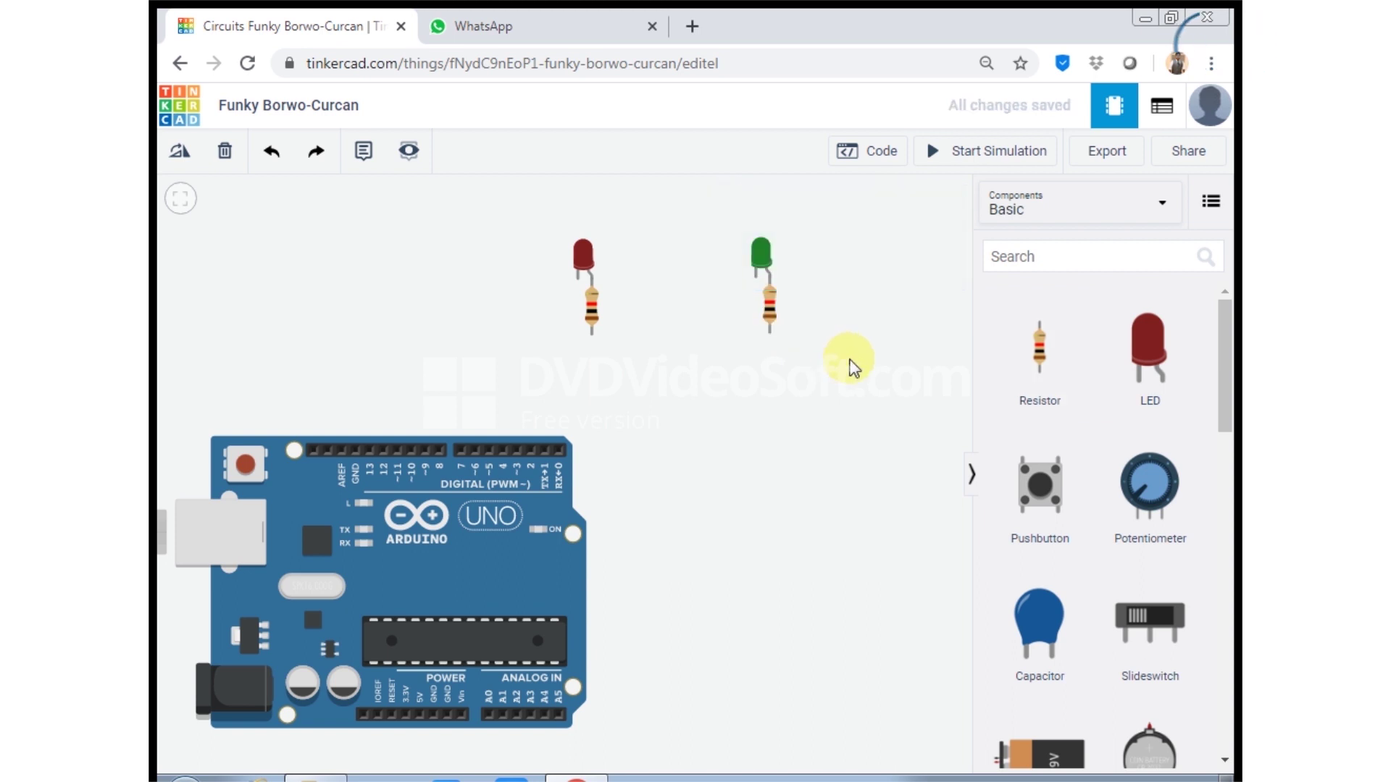
- Place a Temperature Sensor [TMP36] beside the Arduino, below the green LED
{"action": "scroll", "coordinate": [1112, 518], "scroll_direction": "down", "scroll_amount": 8}
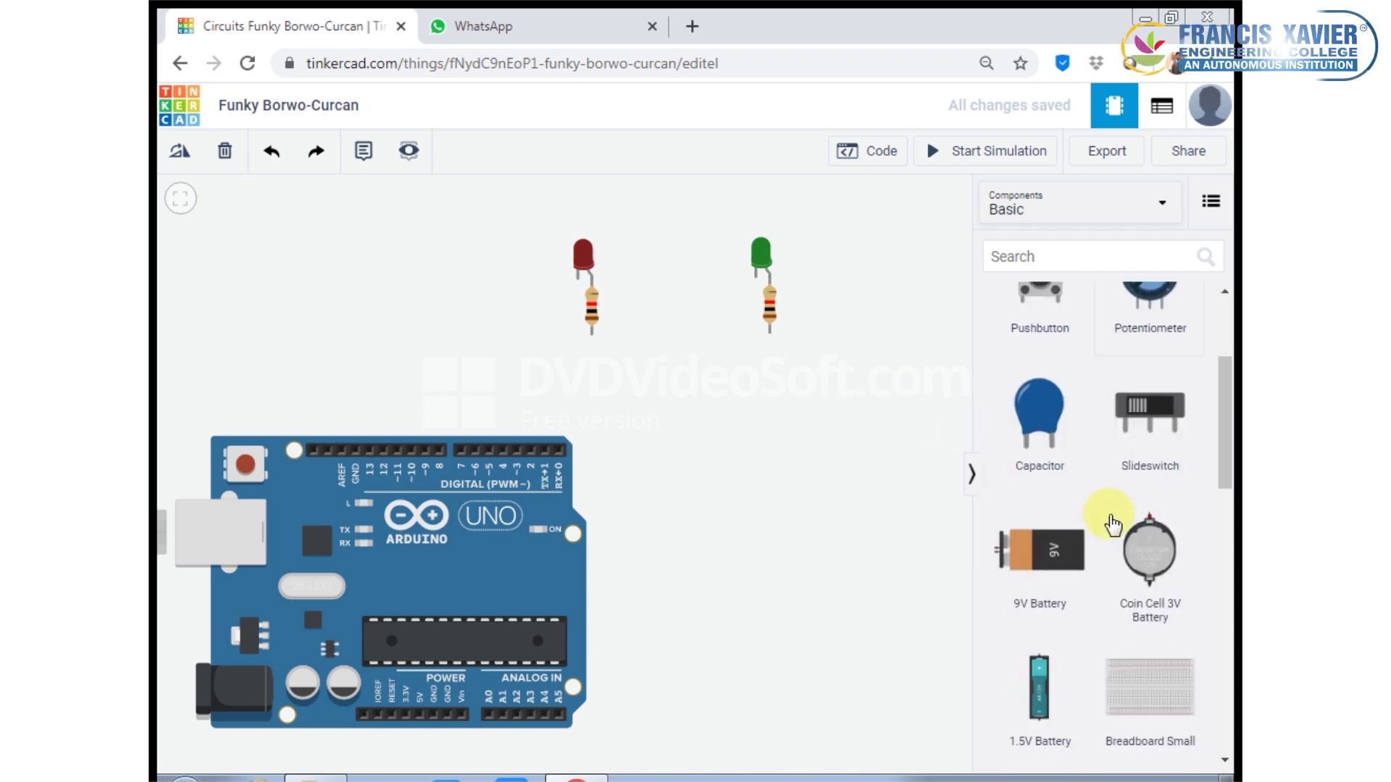
{"action": "scroll", "coordinate": [1110, 521], "scroll_direction": "down", "scroll_amount": 4}
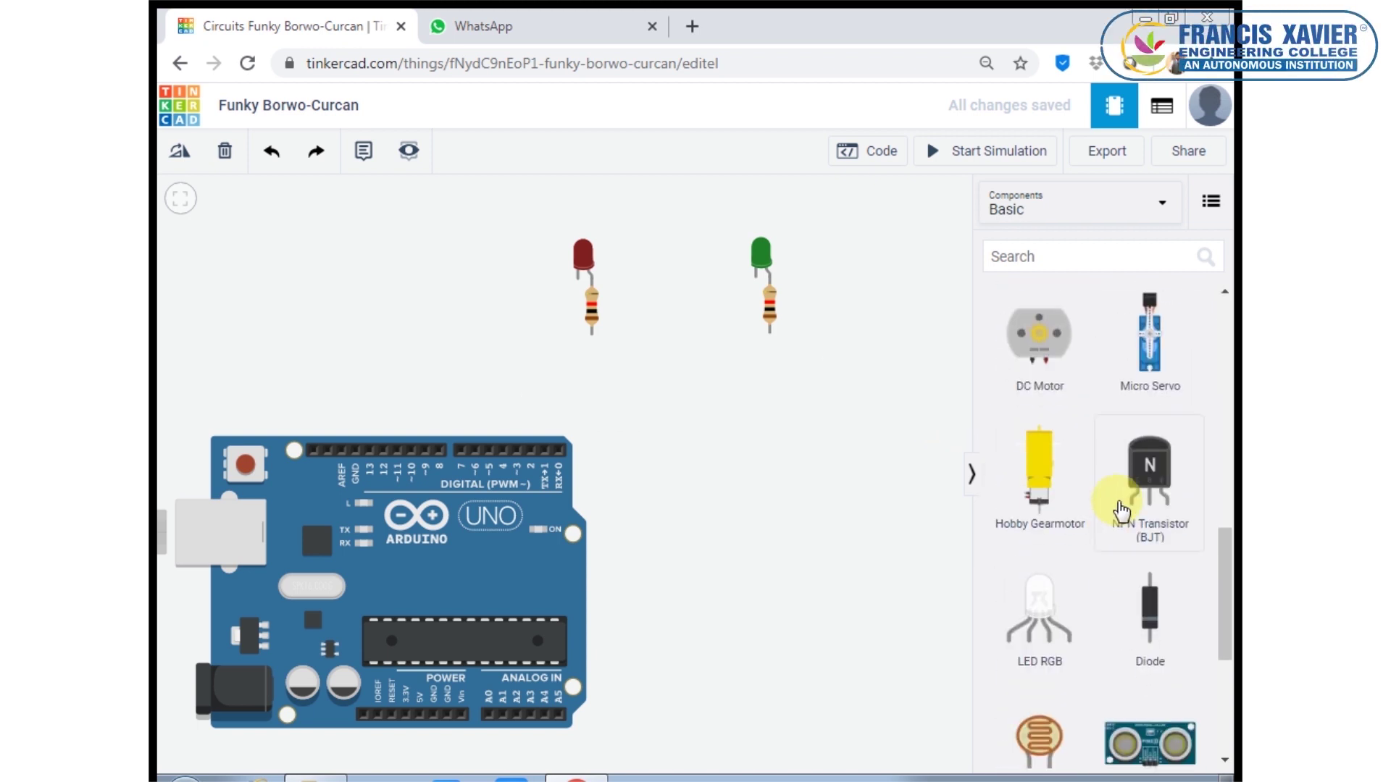
{"action": "scroll", "coordinate": [1134, 482], "scroll_direction": "down", "scroll_amount": 5}
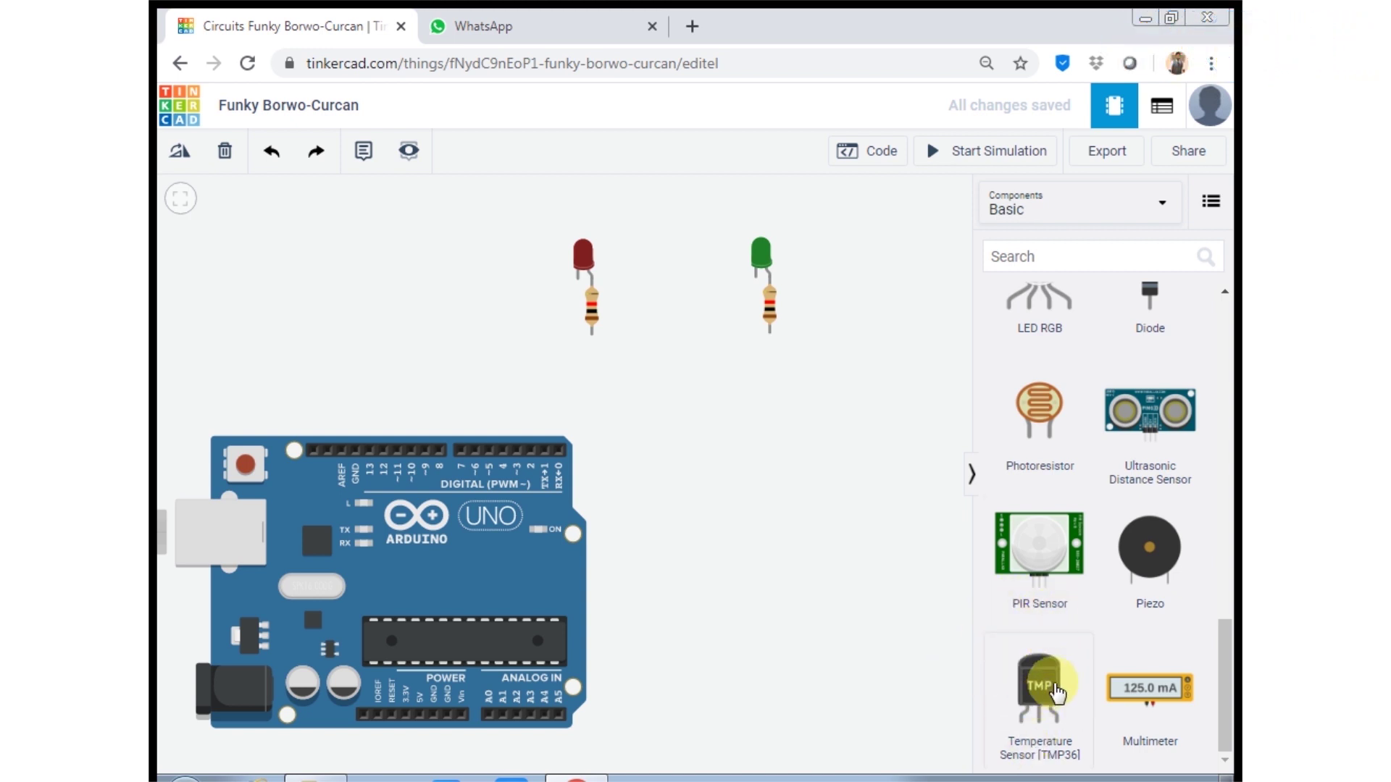
{"action": "left_click_drag", "start_coordinate": [1056, 692], "coordinate": [759, 498]}
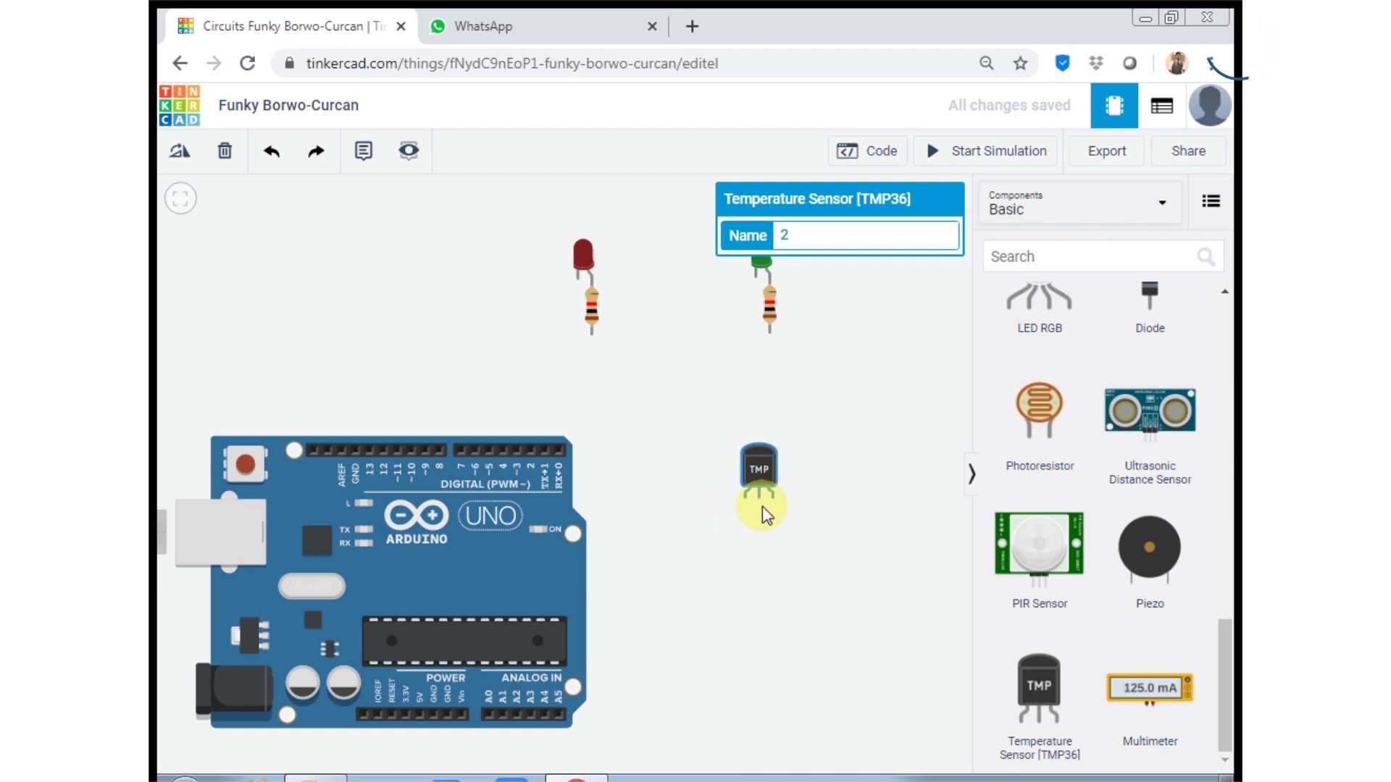
{"action": "left_click", "coordinate": [847, 542]}
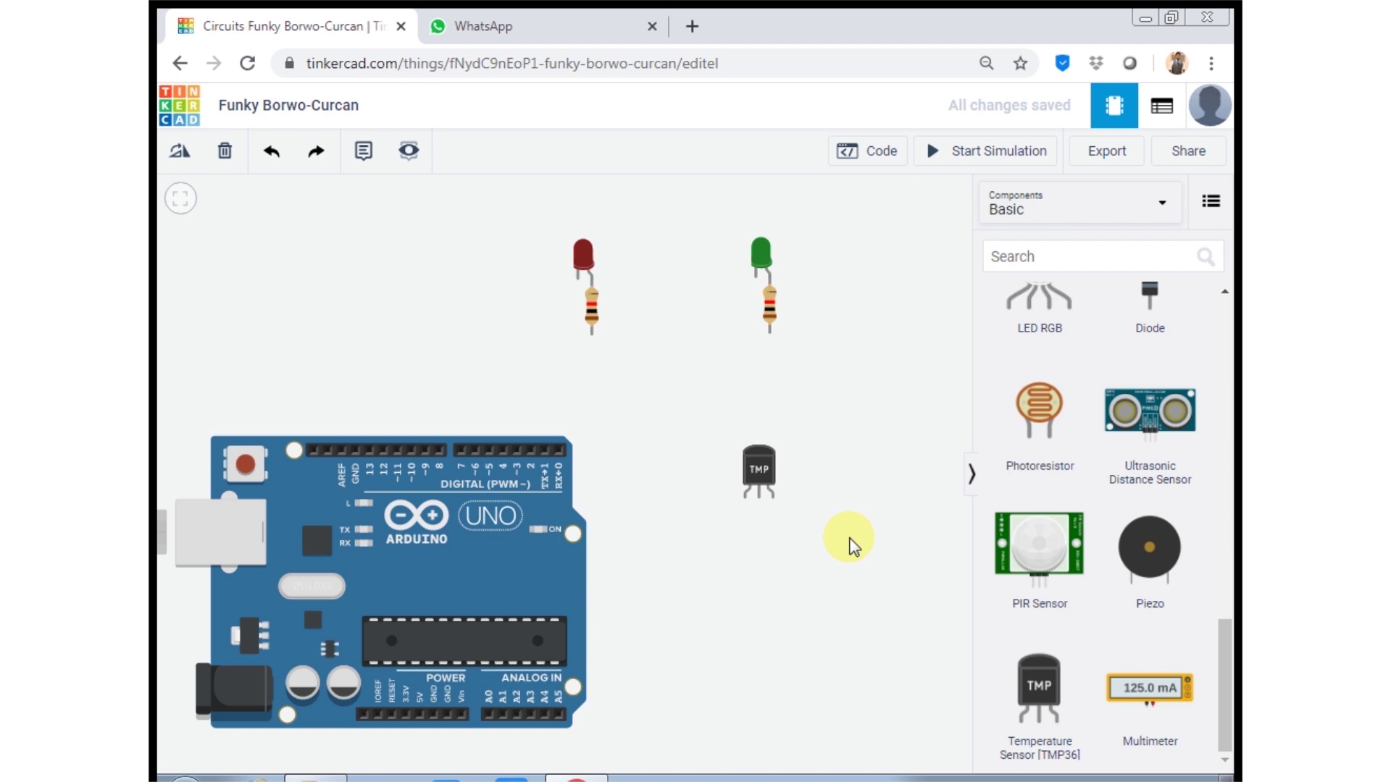
- Wire the temperature sensor's Power pin to the Arduino's 5V pin, routing the wire below the board
{"action": "scroll", "coordinate": [849, 544], "scroll_direction": "down", "scroll_amount": 1}
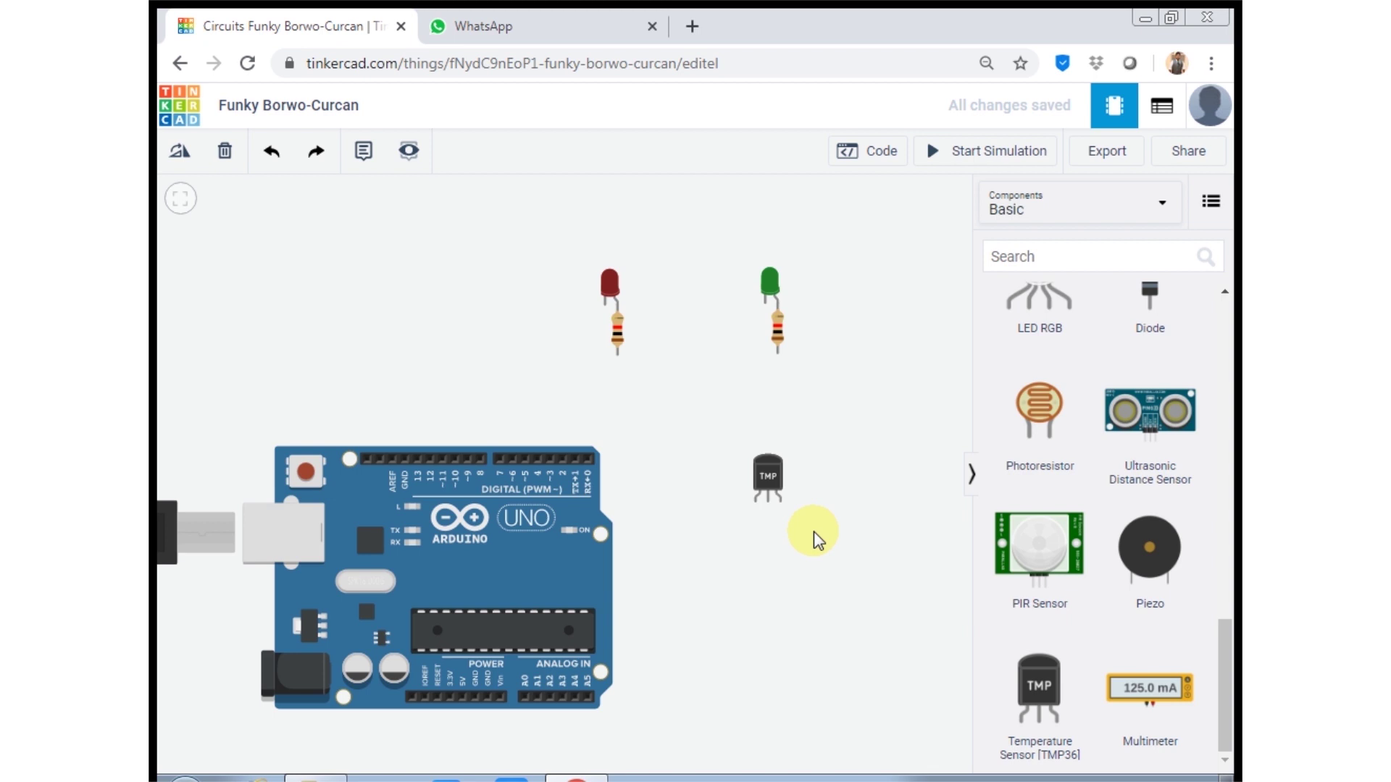
{"action": "left_click", "coordinate": [753, 506]}
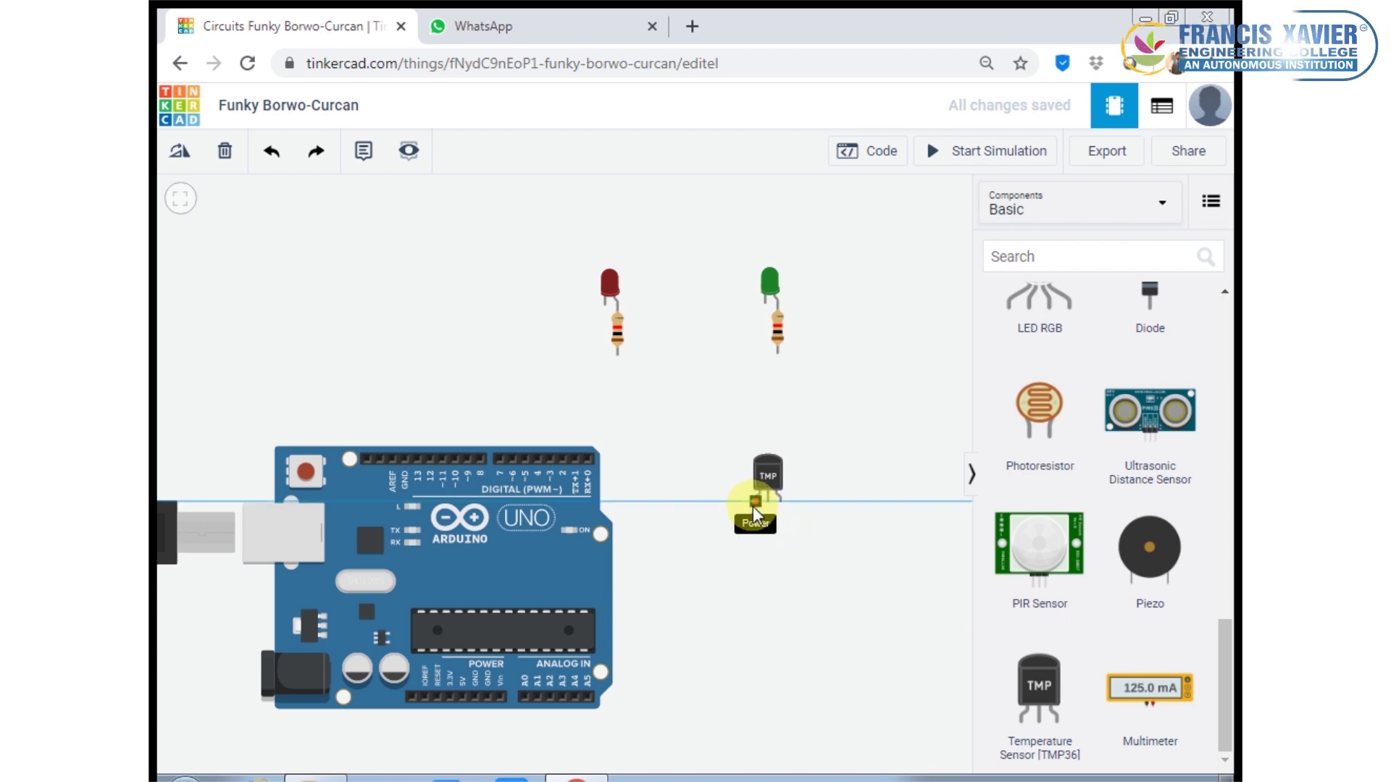
{"action": "left_click", "coordinate": [758, 736]}
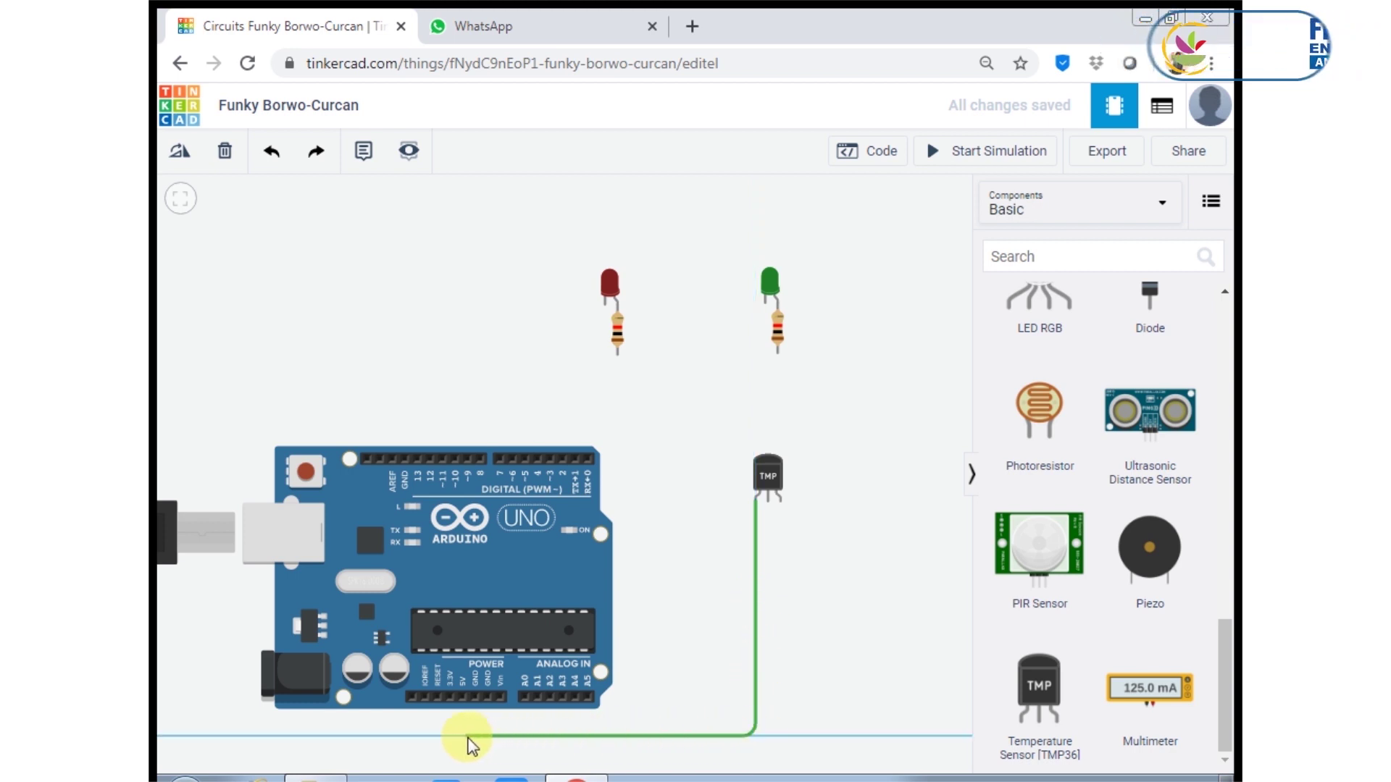
{"action": "left_click", "coordinate": [462, 736]}
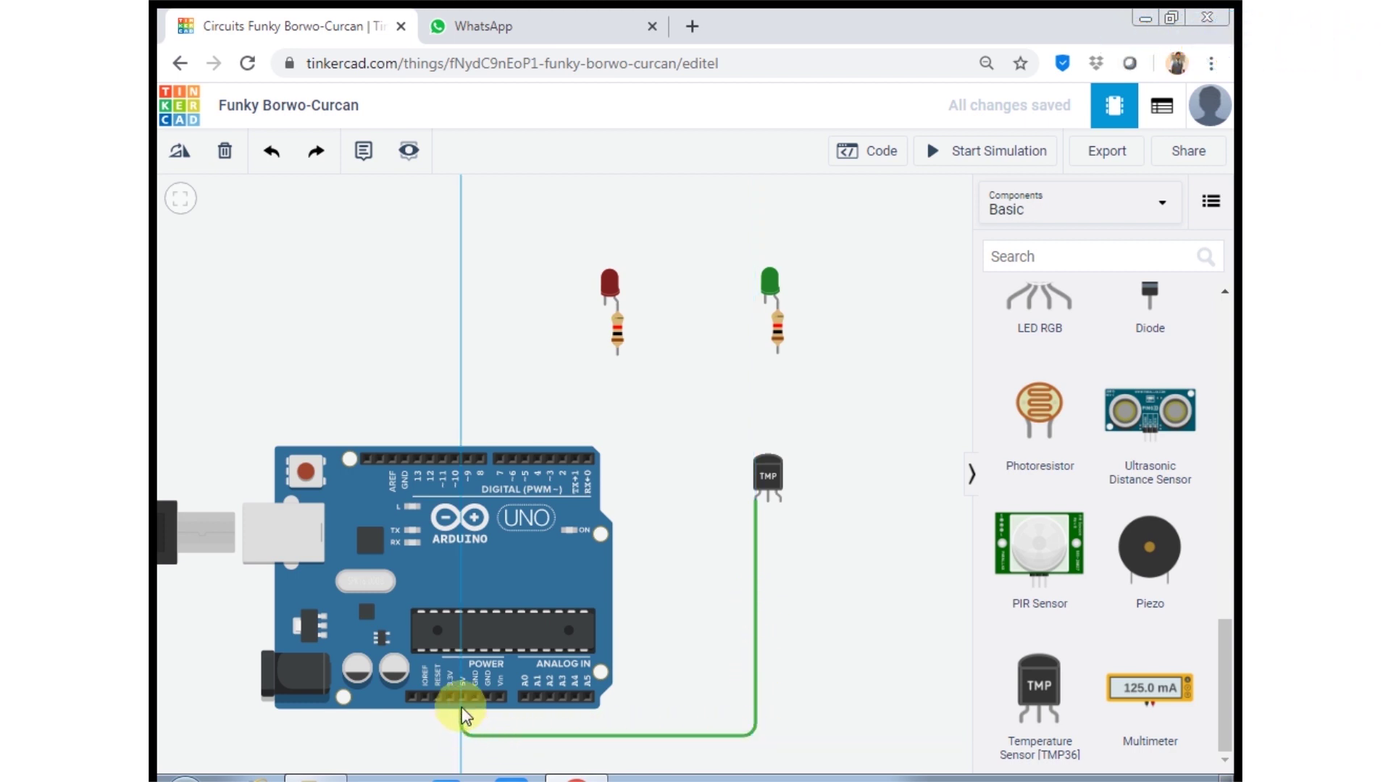
{"action": "left_click", "coordinate": [463, 697]}
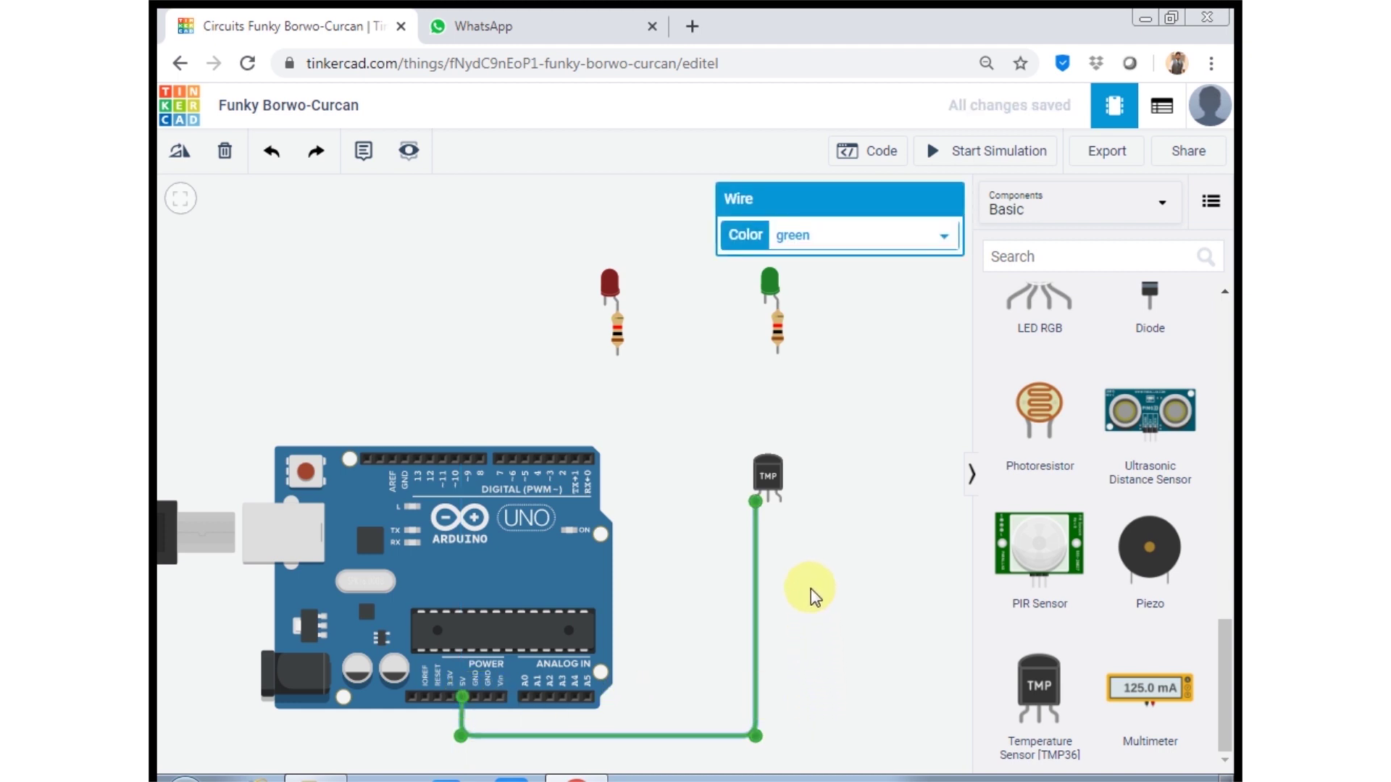
- Wire the temperature sensor's ground pin to the Arduino's GND pin next to 5V, routing it below the board
{"action": "left_click", "coordinate": [780, 502]}
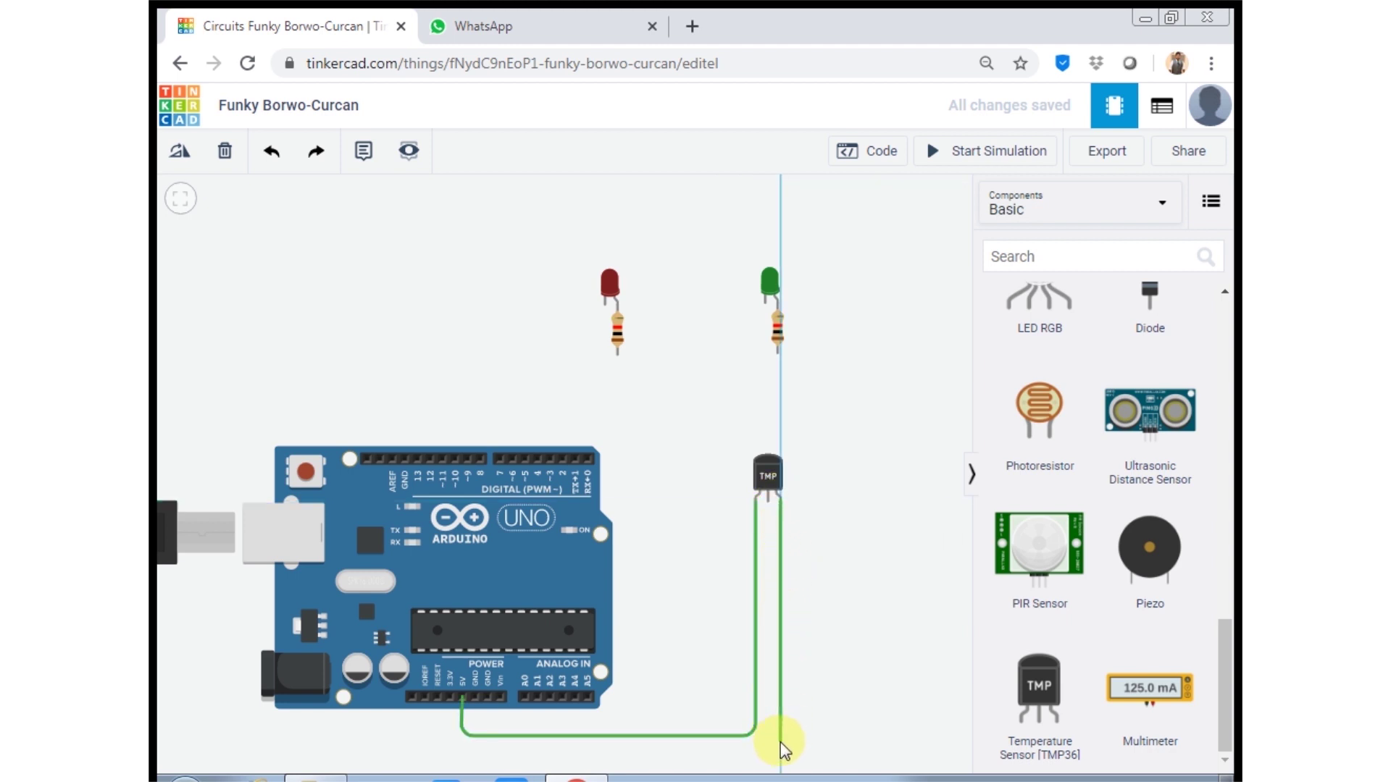
{"action": "left_click", "coordinate": [780, 741]}
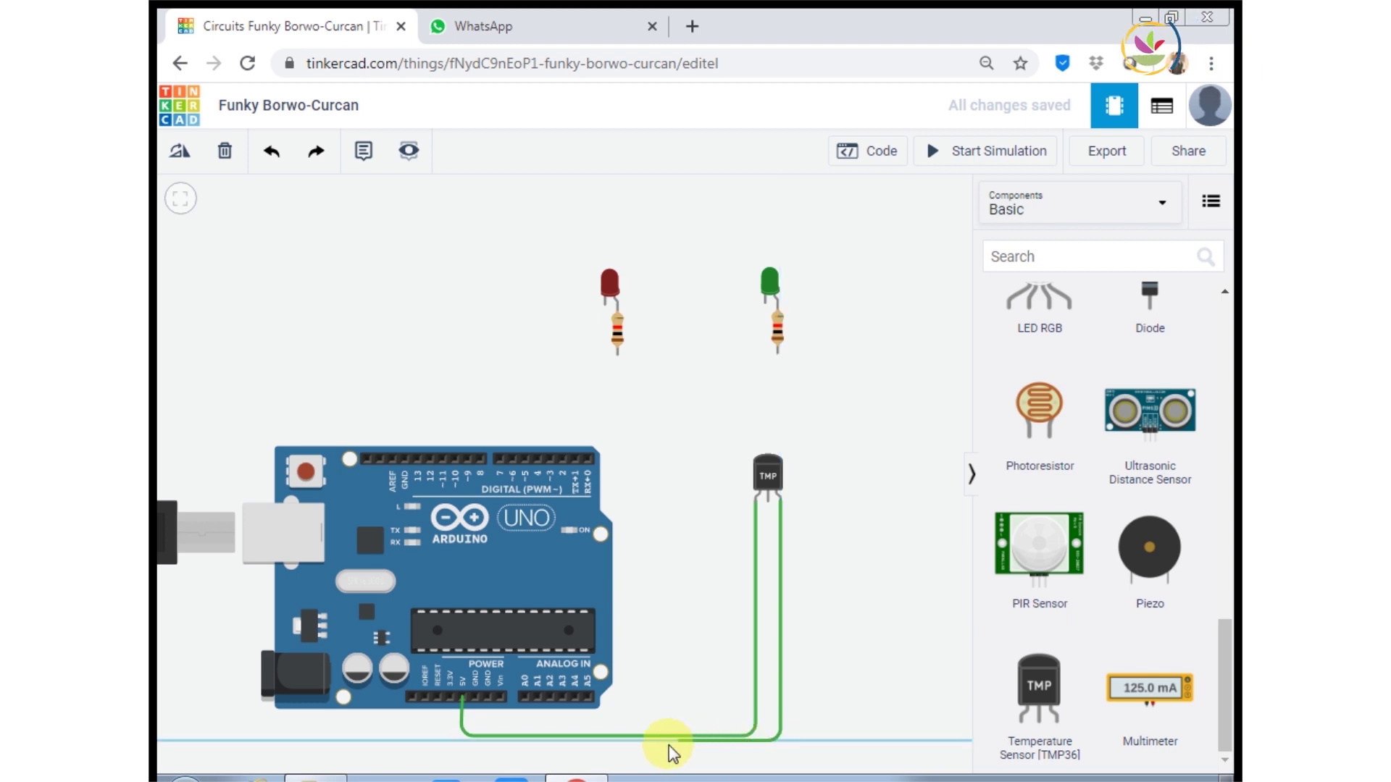
{"action": "left_click", "coordinate": [476, 740]}
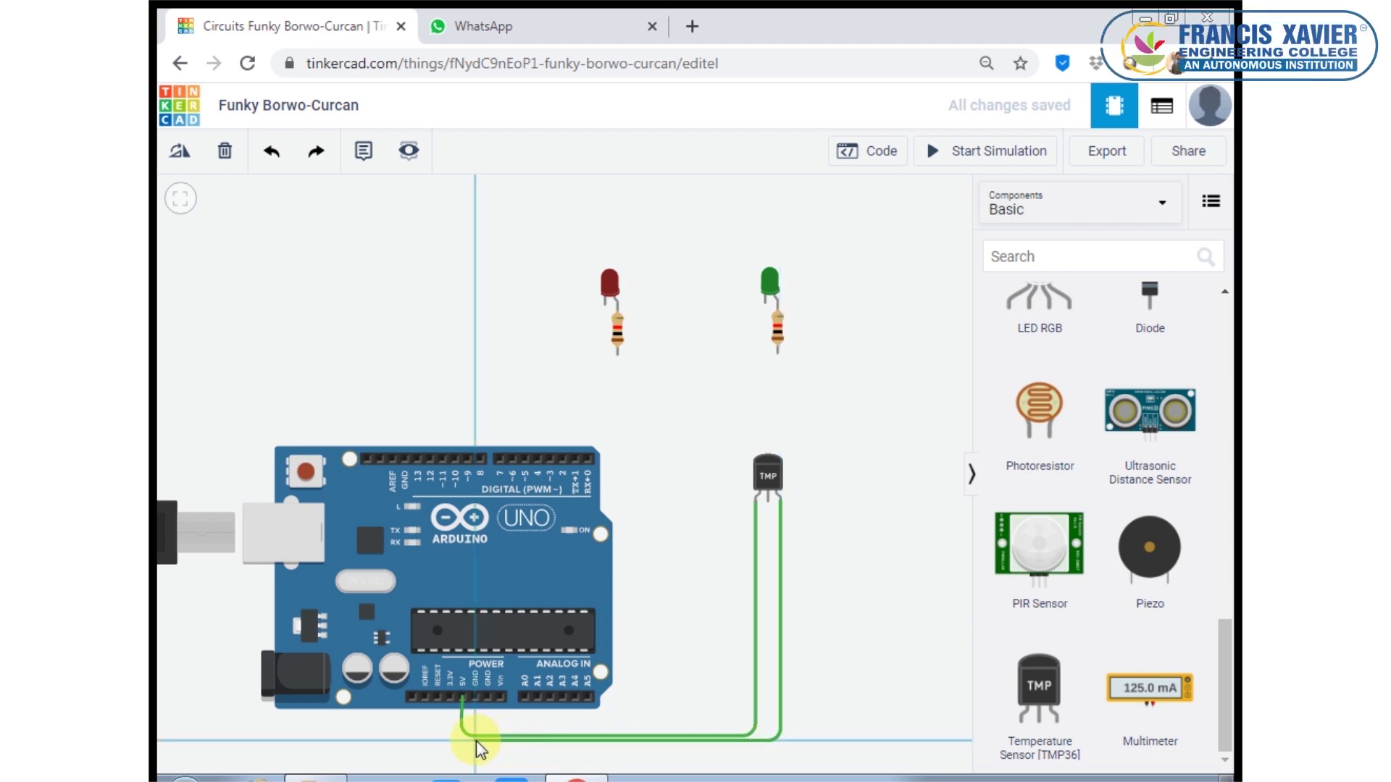
{"action": "left_click", "coordinate": [475, 697]}
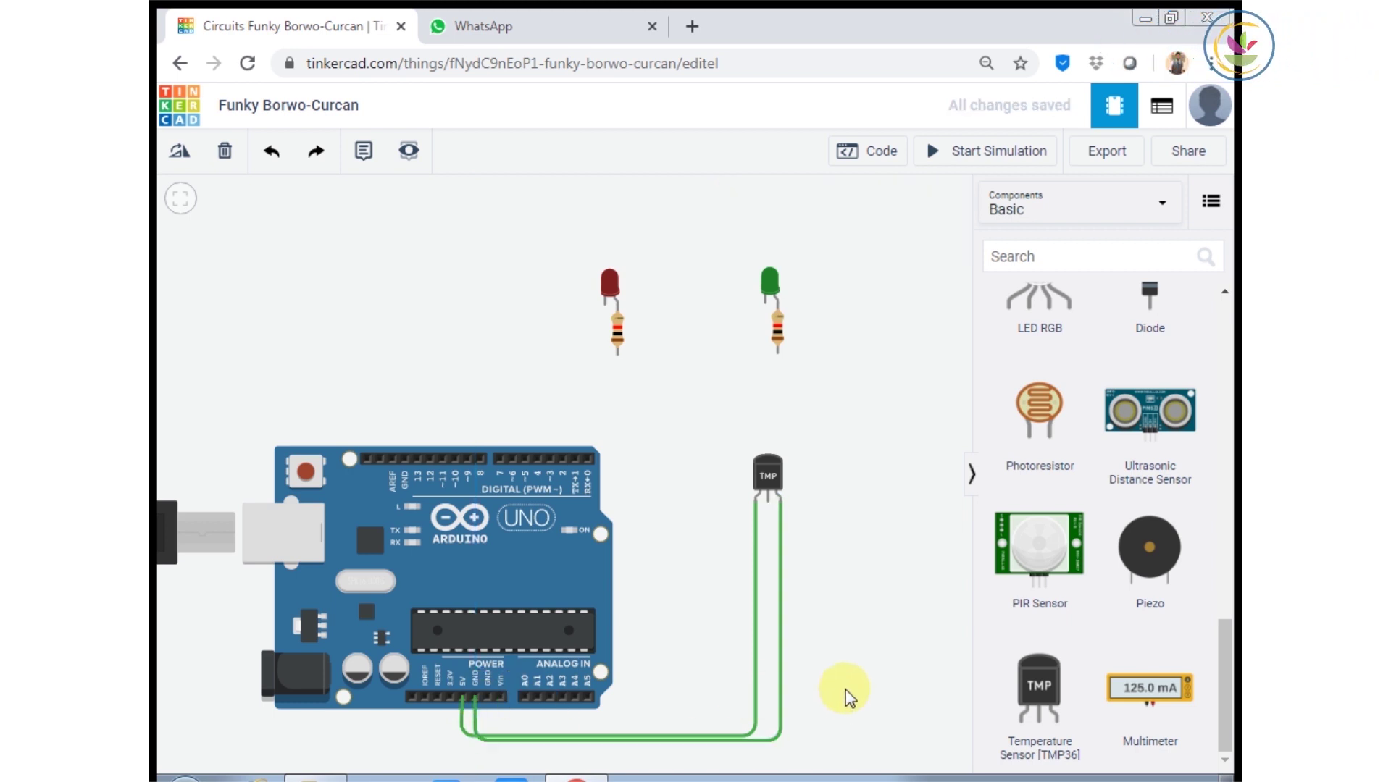
- Wire the temperature sensor's middle pin to the Arduino's A0 analog input with right-angled bends below the board
{"action": "left_click", "coordinate": [771, 498]}
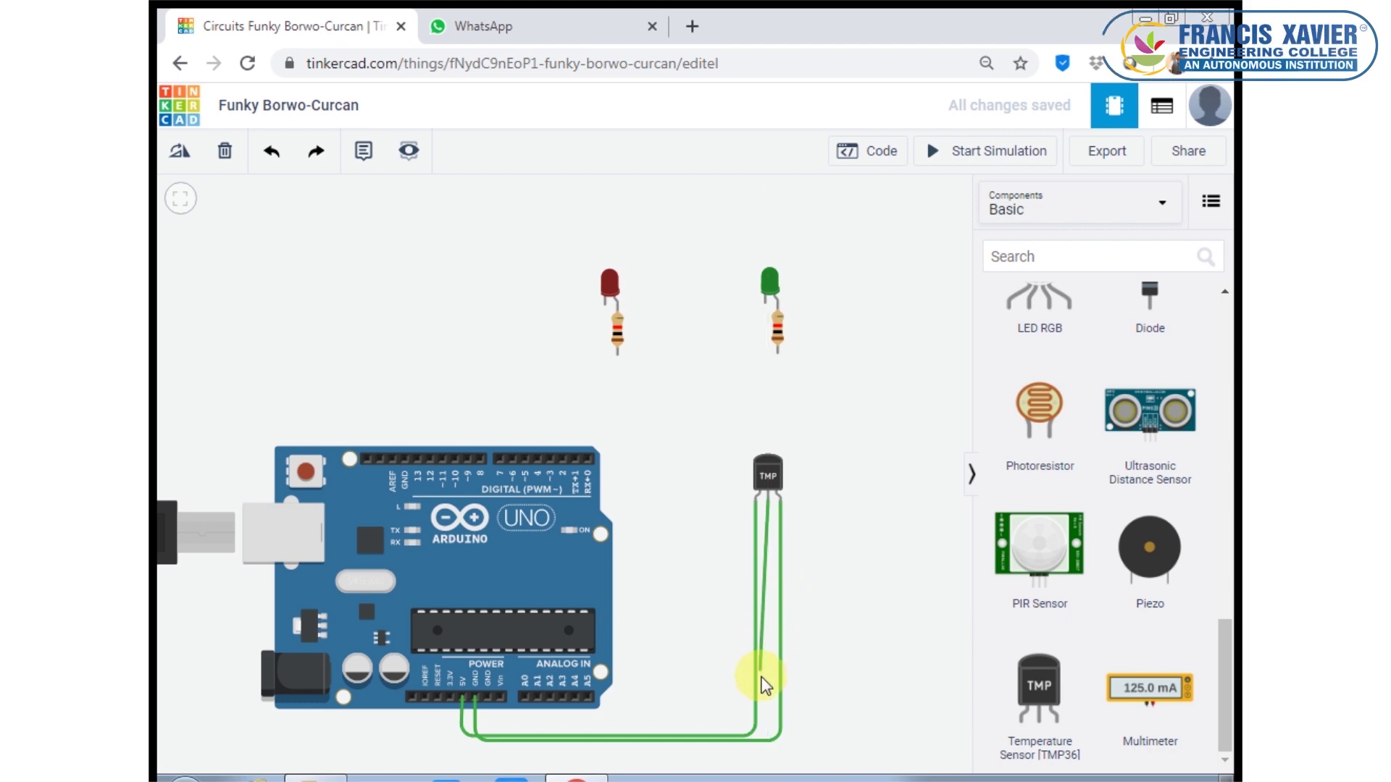
{"action": "left_click", "coordinate": [771, 724]}
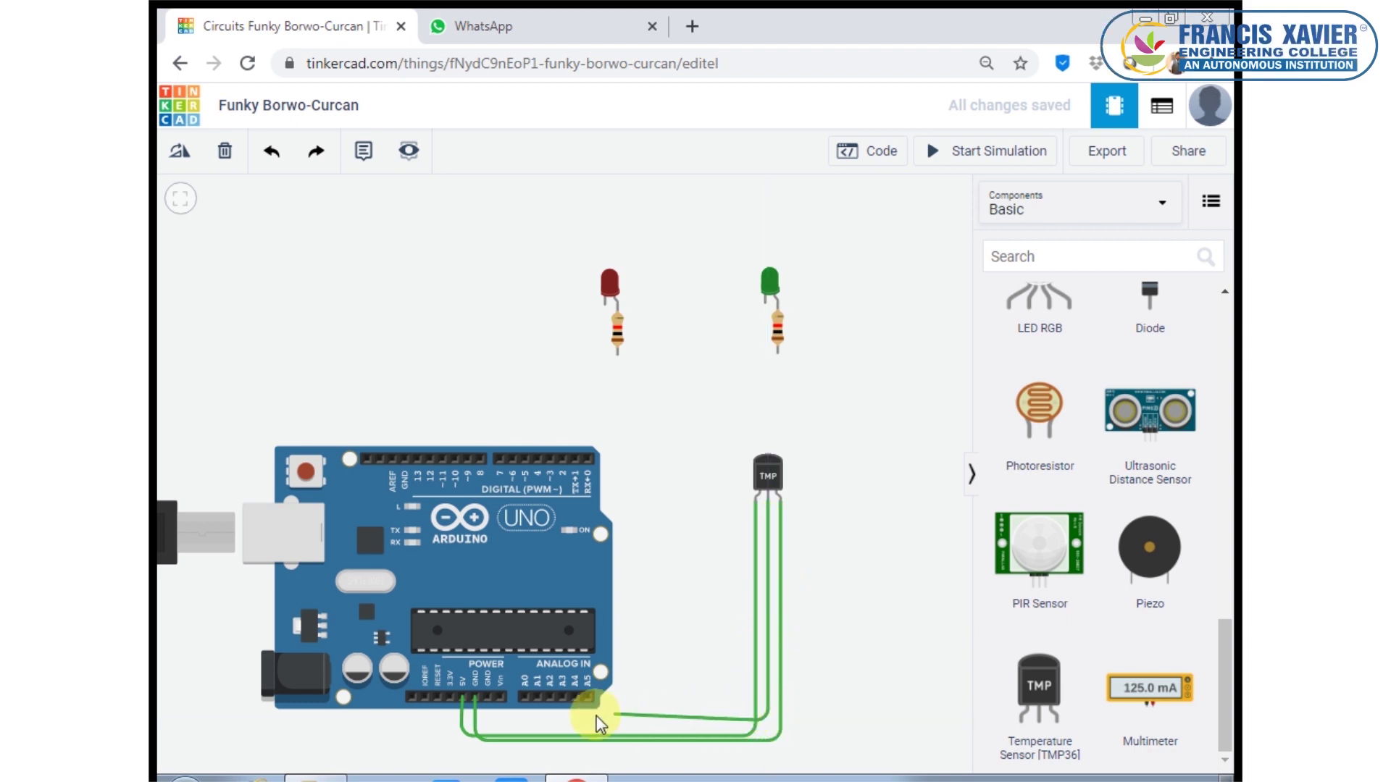
{"action": "left_click", "coordinate": [524, 720]}
{"action": "left_click", "coordinate": [525, 696]}
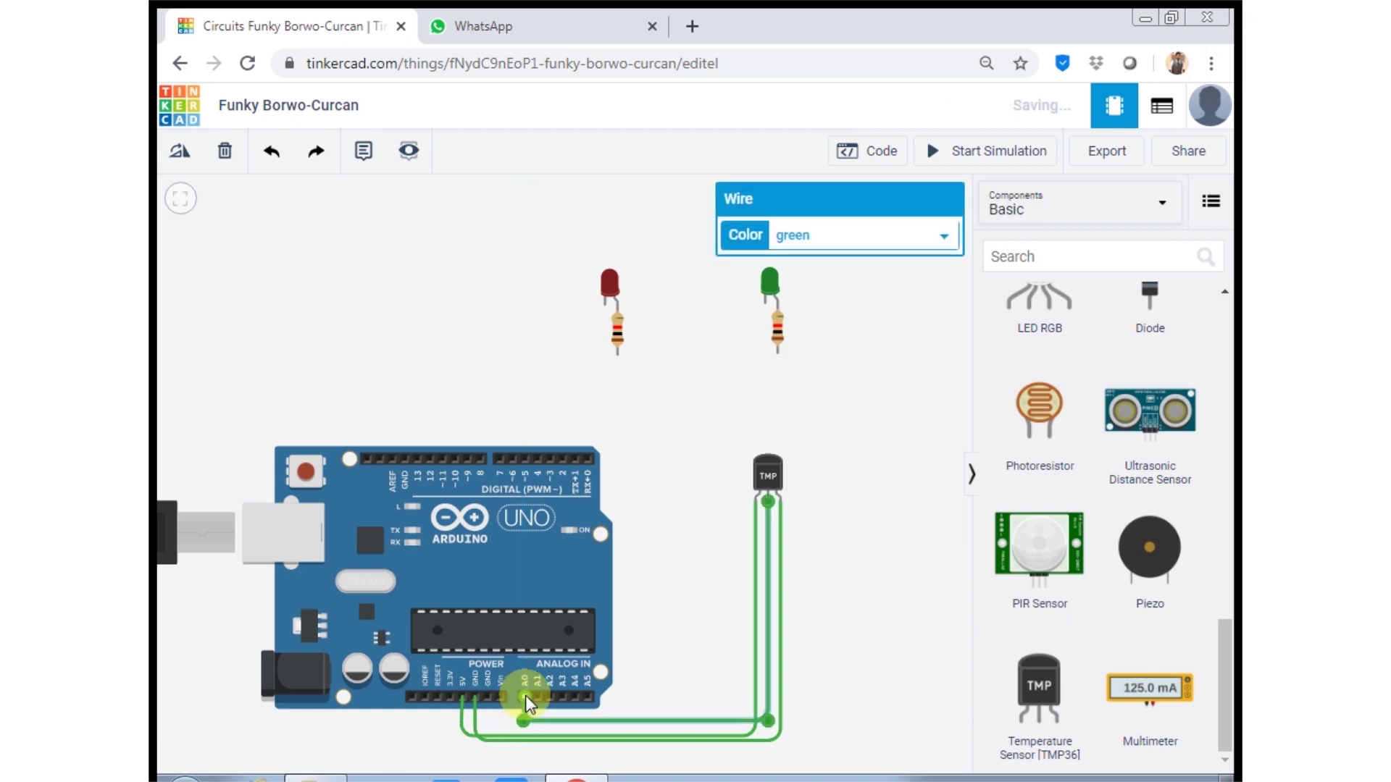
{"action": "left_click", "coordinate": [885, 710]}
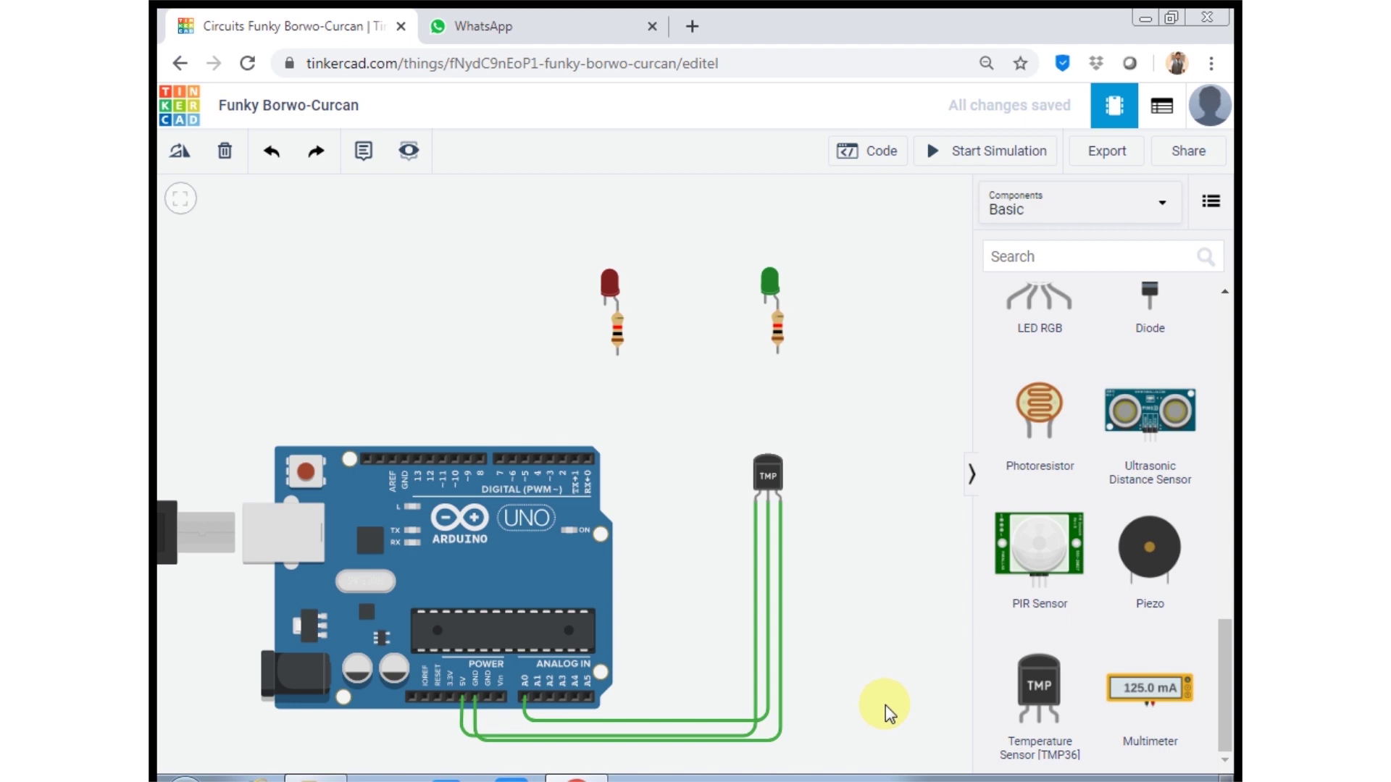
- Color the sensor's 5V wire red and its GND wire black
{"action": "left_click", "coordinate": [755, 569]}
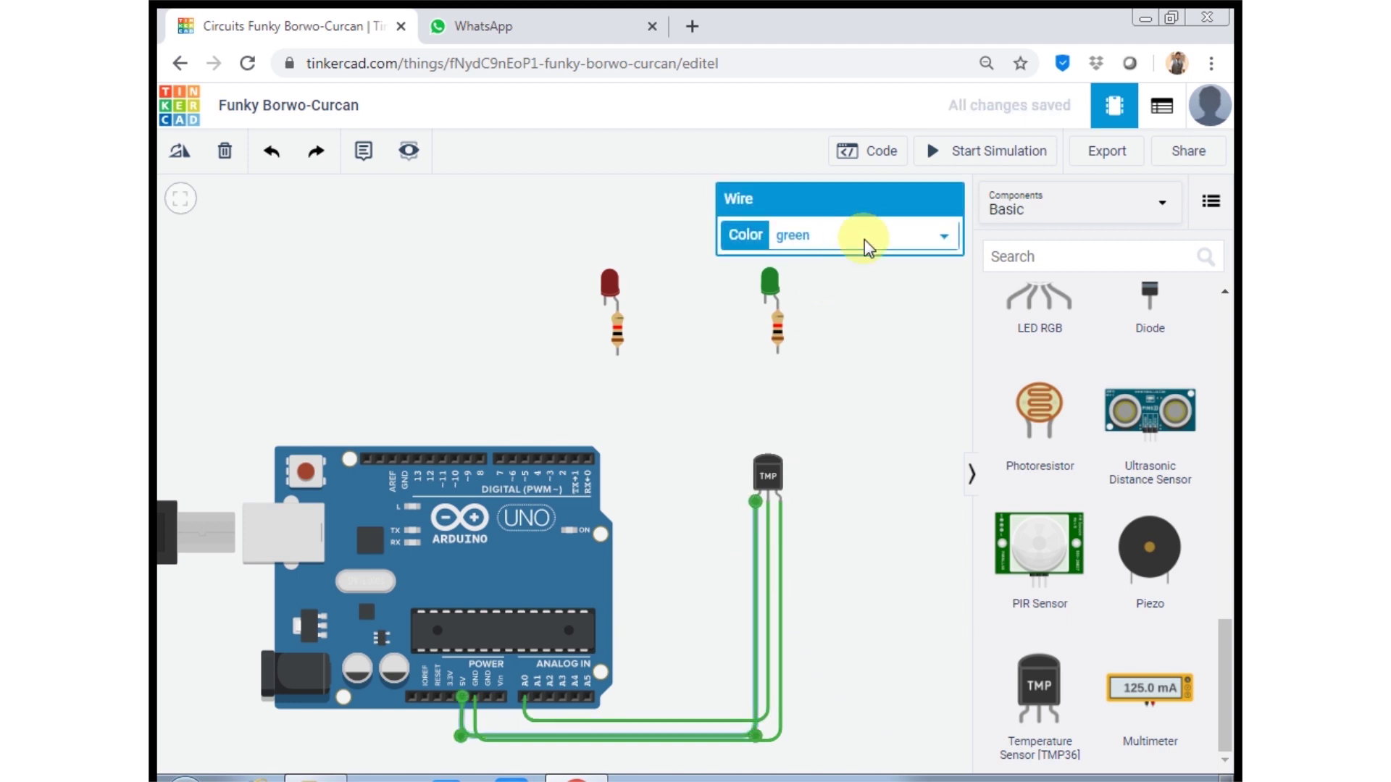
{"action": "left_click", "coordinate": [864, 239]}
{"action": "left_click", "coordinate": [787, 276]}
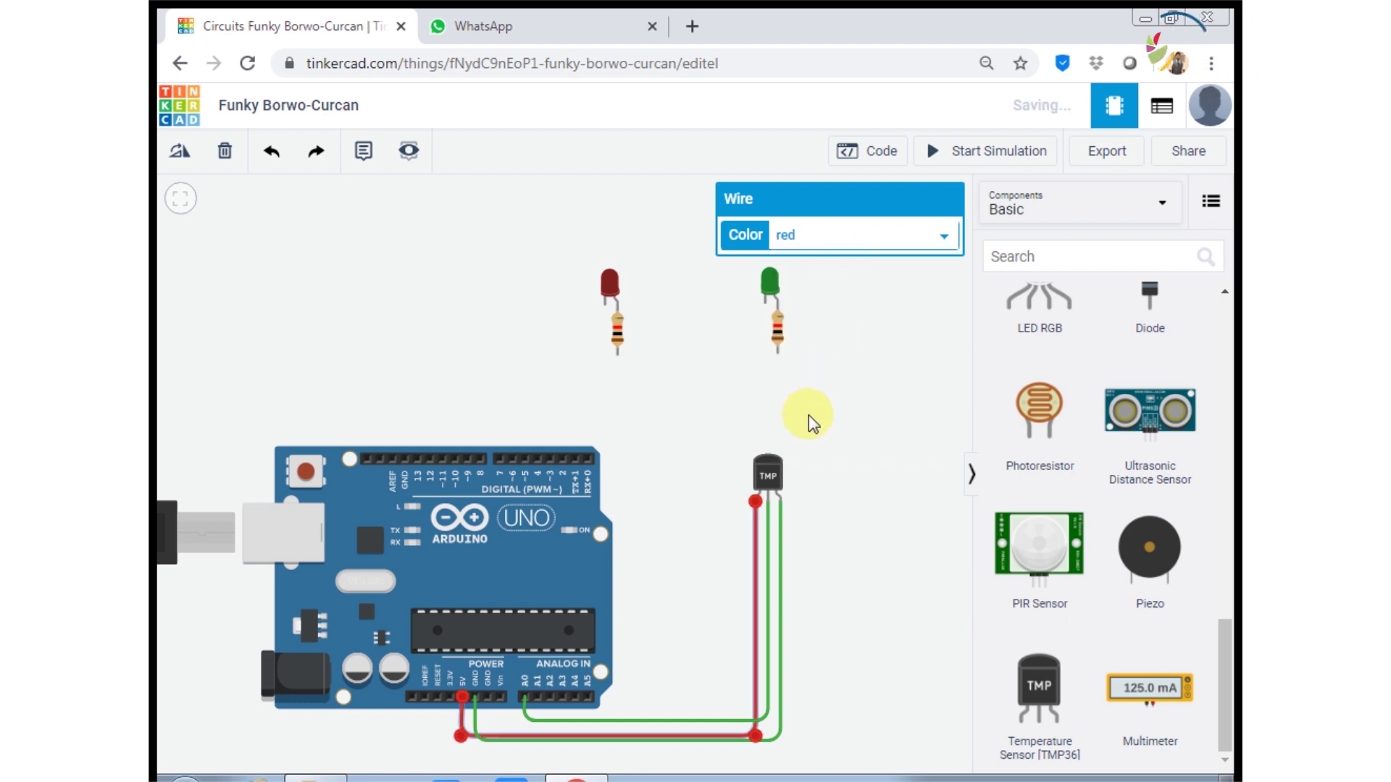
{"action": "left_click", "coordinate": [782, 549]}
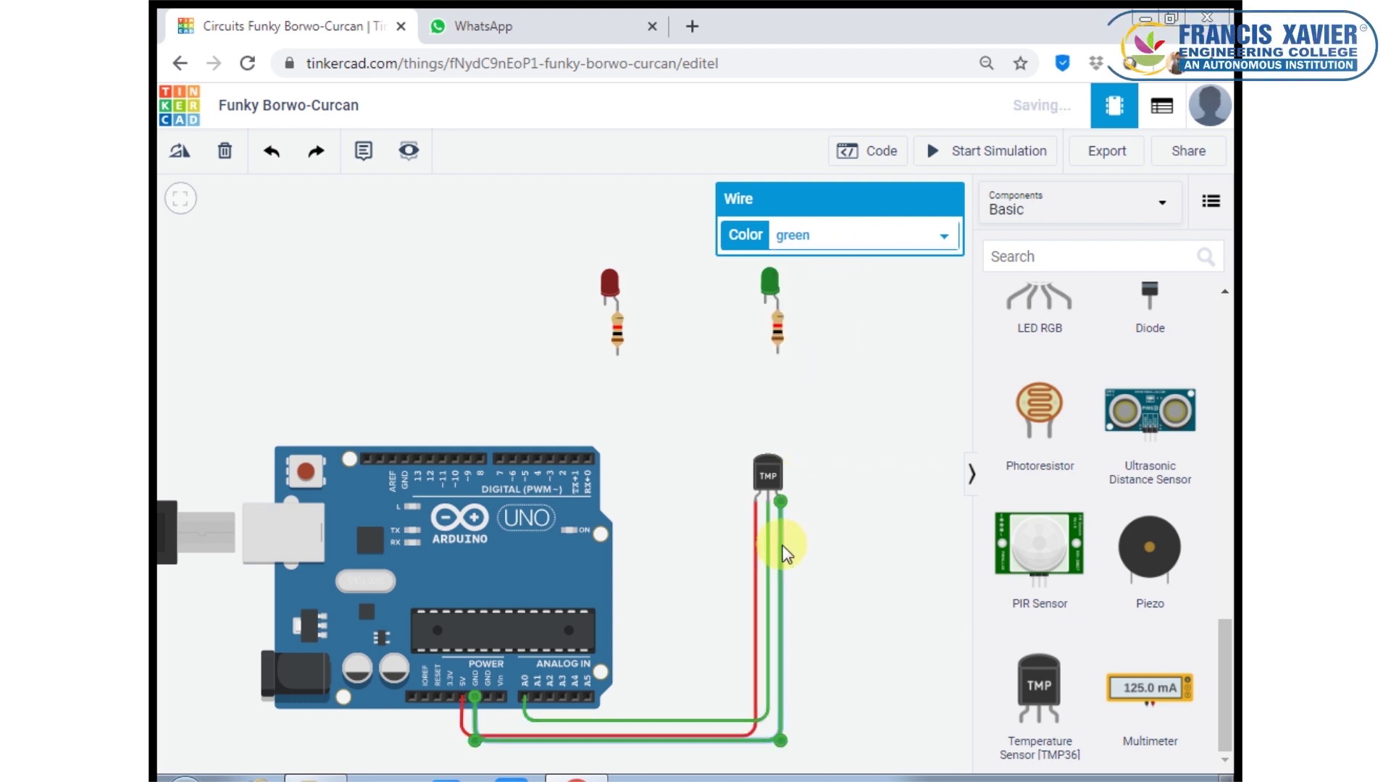
{"action": "left_click", "coordinate": [892, 242]}
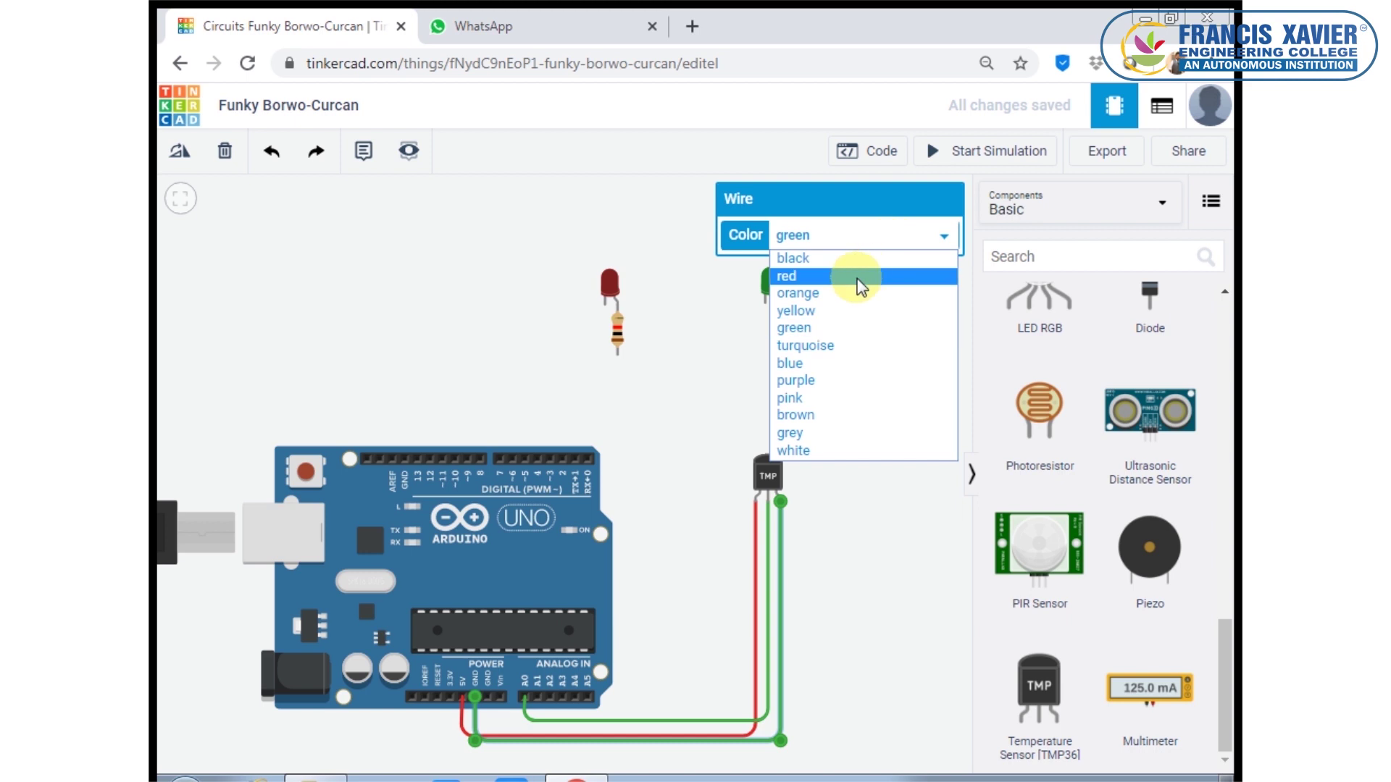
{"action": "left_click", "coordinate": [844, 258]}
- Color the wire between the temperature sensor's middle pin and the Arduino's A0 input blue
{"action": "left_click", "coordinate": [768, 544]}
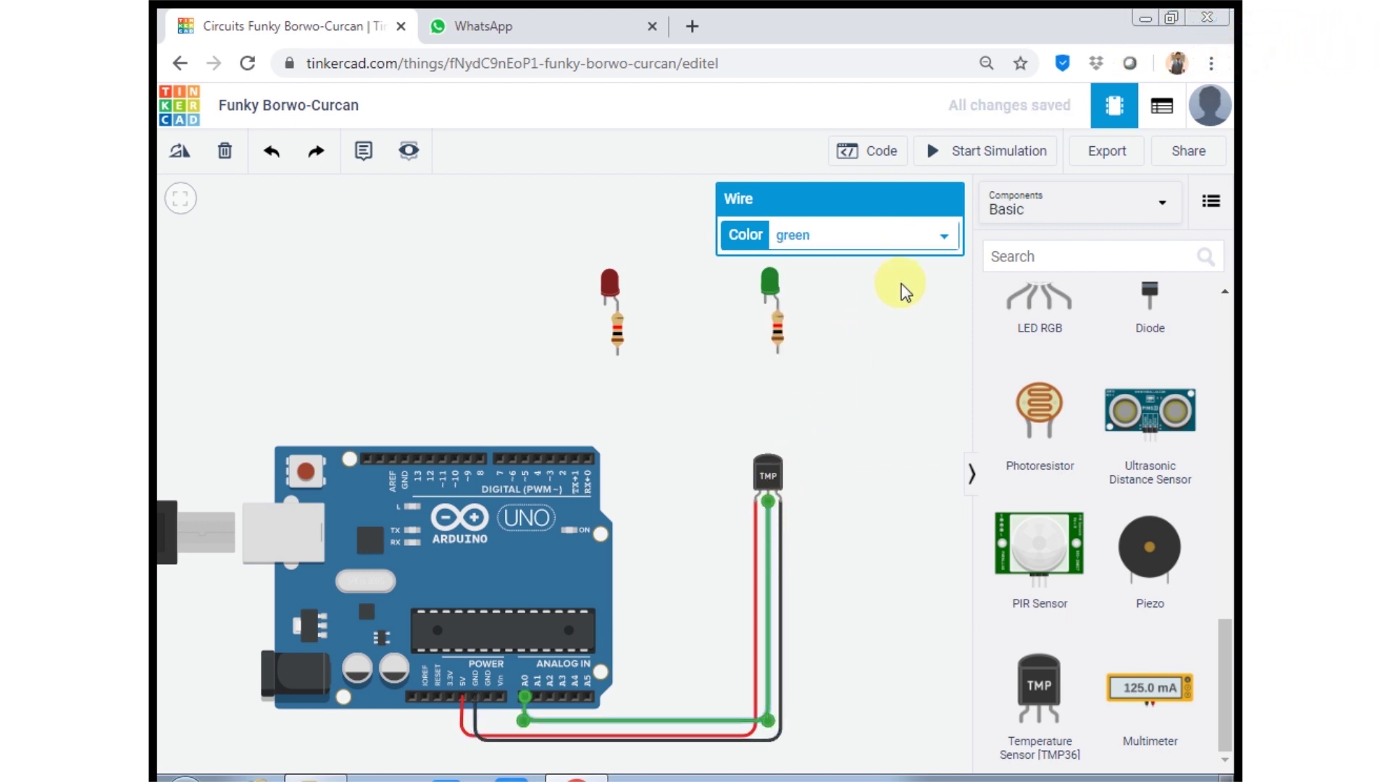
{"action": "left_click", "coordinate": [906, 243]}
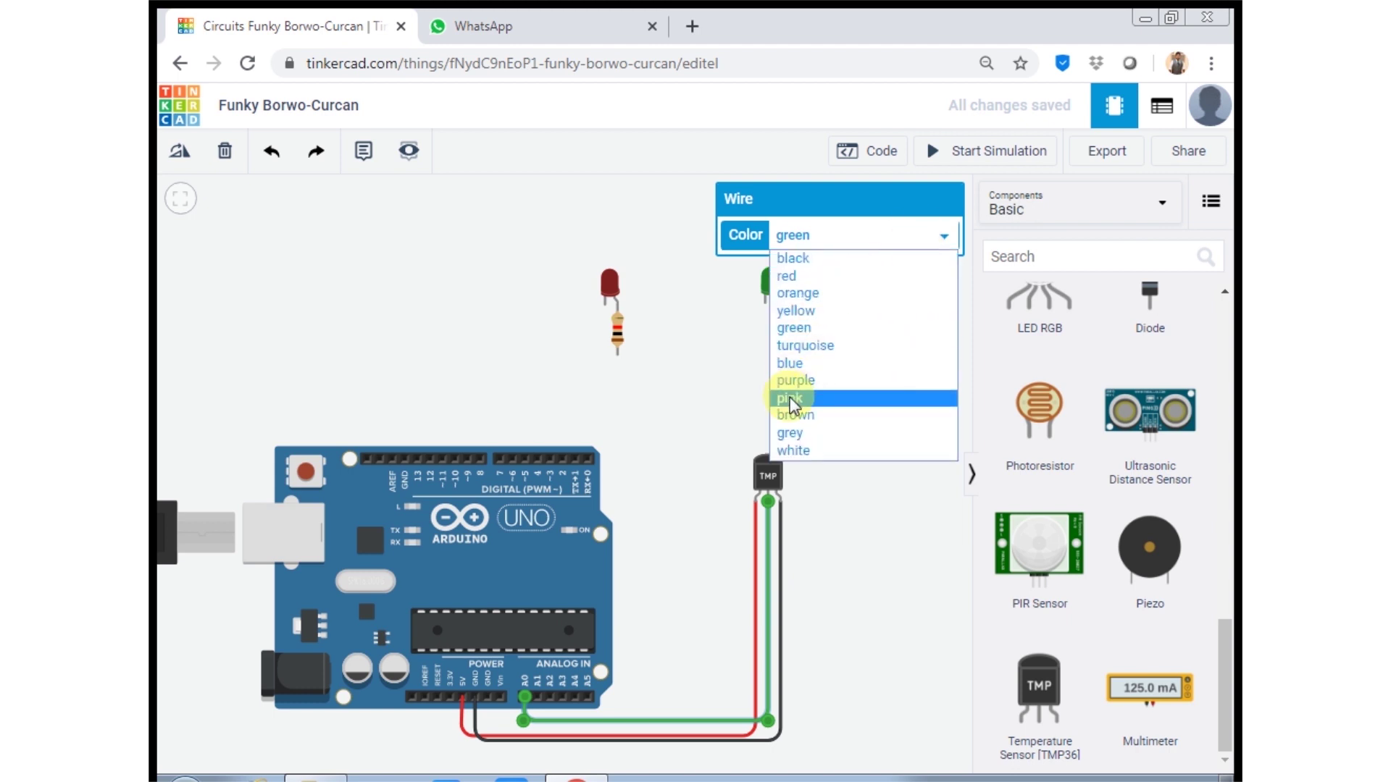
{"action": "left_click", "coordinate": [829, 362]}
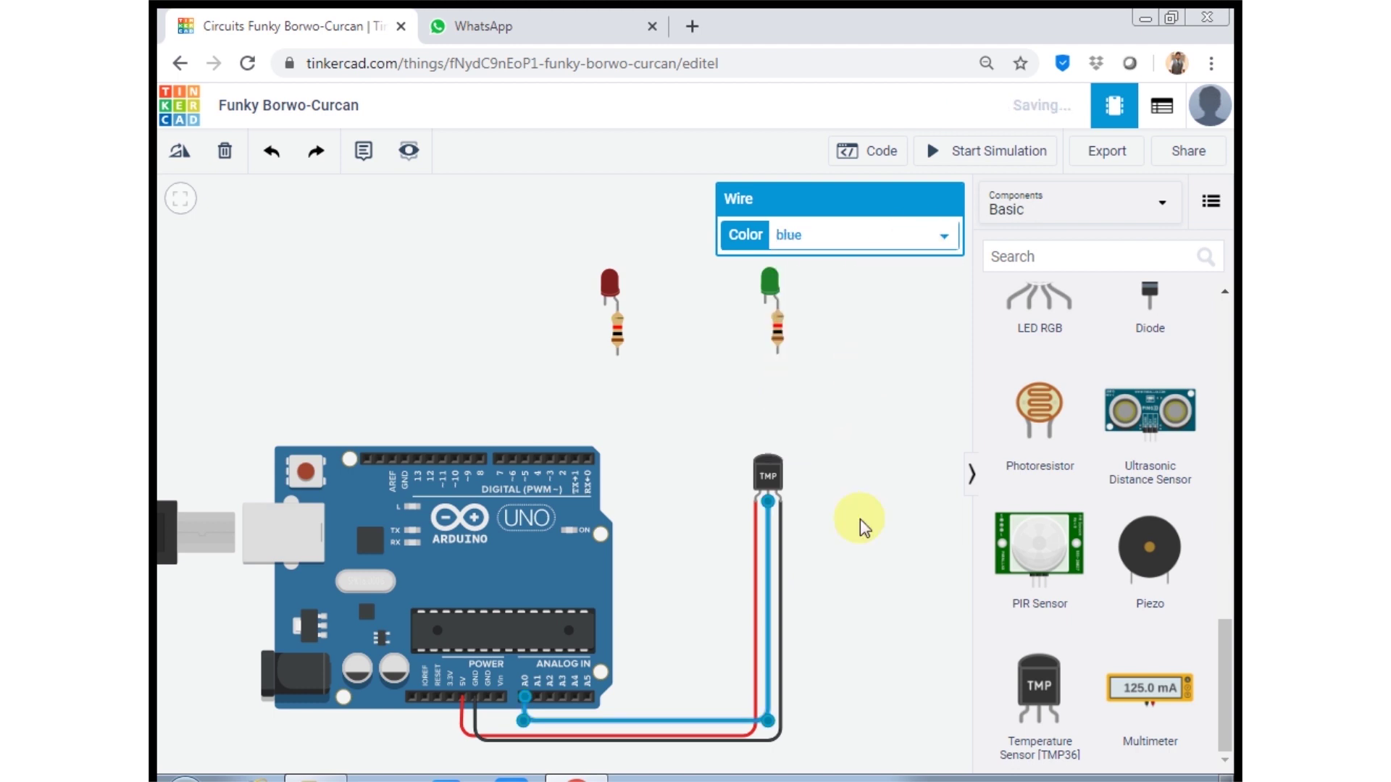
{"action": "left_click", "coordinate": [920, 515]}
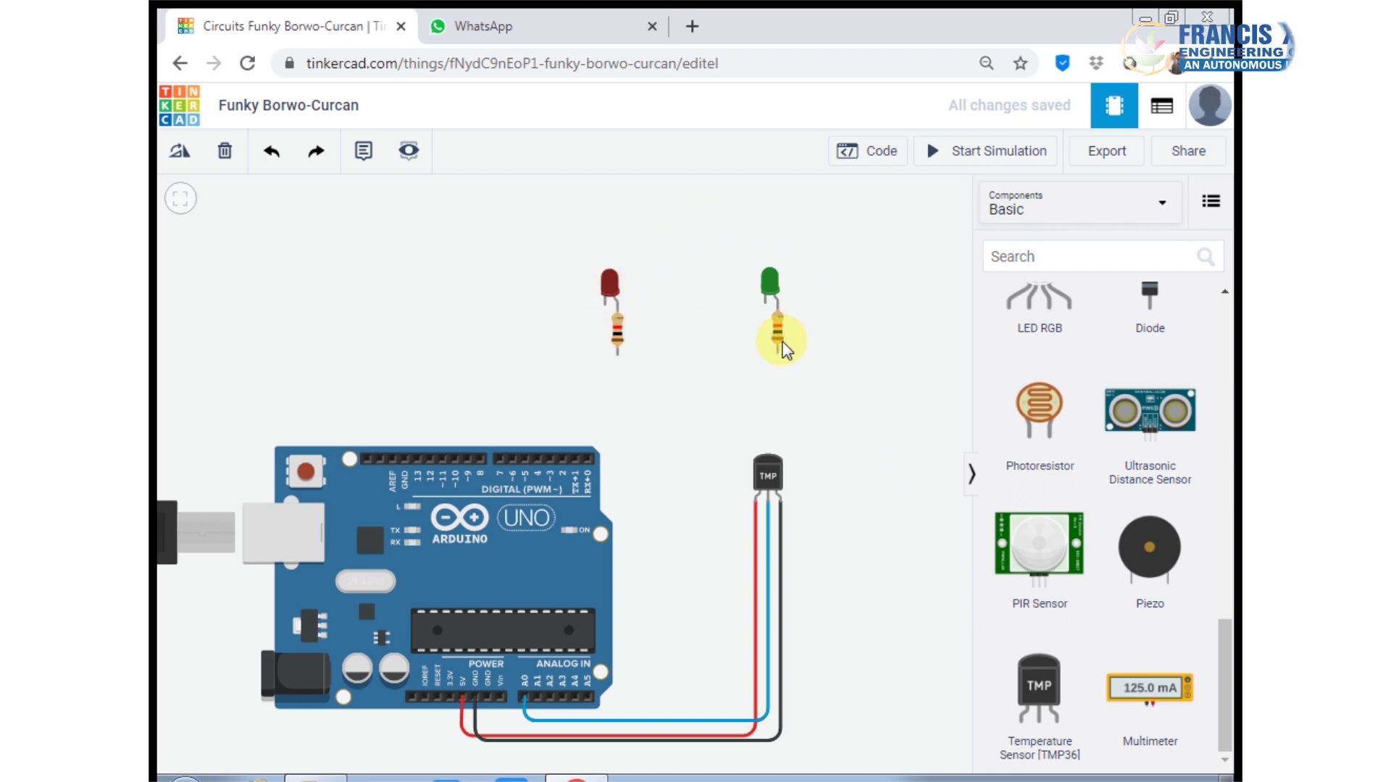
- Wire the red LED's free leg to the Arduino's GND pin beside pin 13, with right-angled bends above the board
{"action": "left_click", "coordinate": [606, 304]}
{"action": "left_click", "coordinate": [606, 397]}
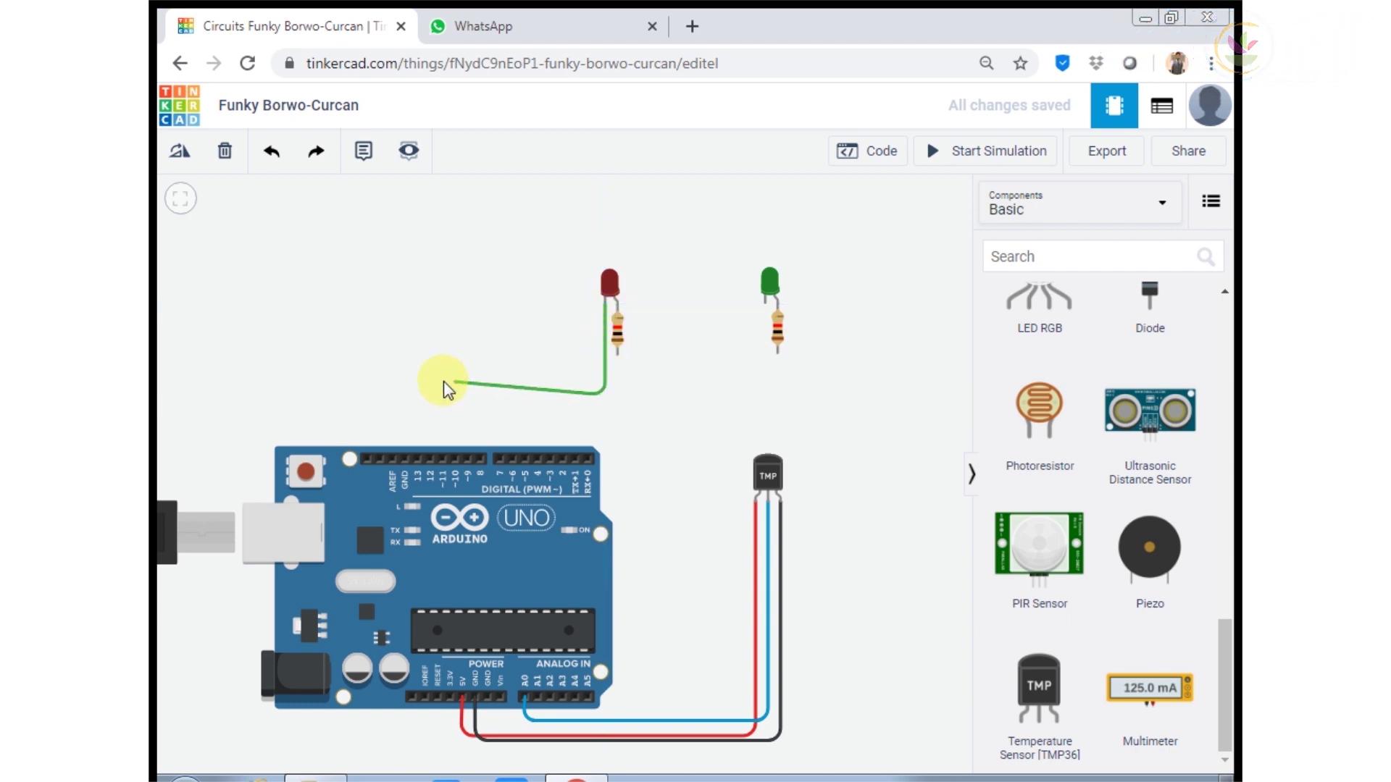
{"action": "left_click", "coordinate": [407, 397]}
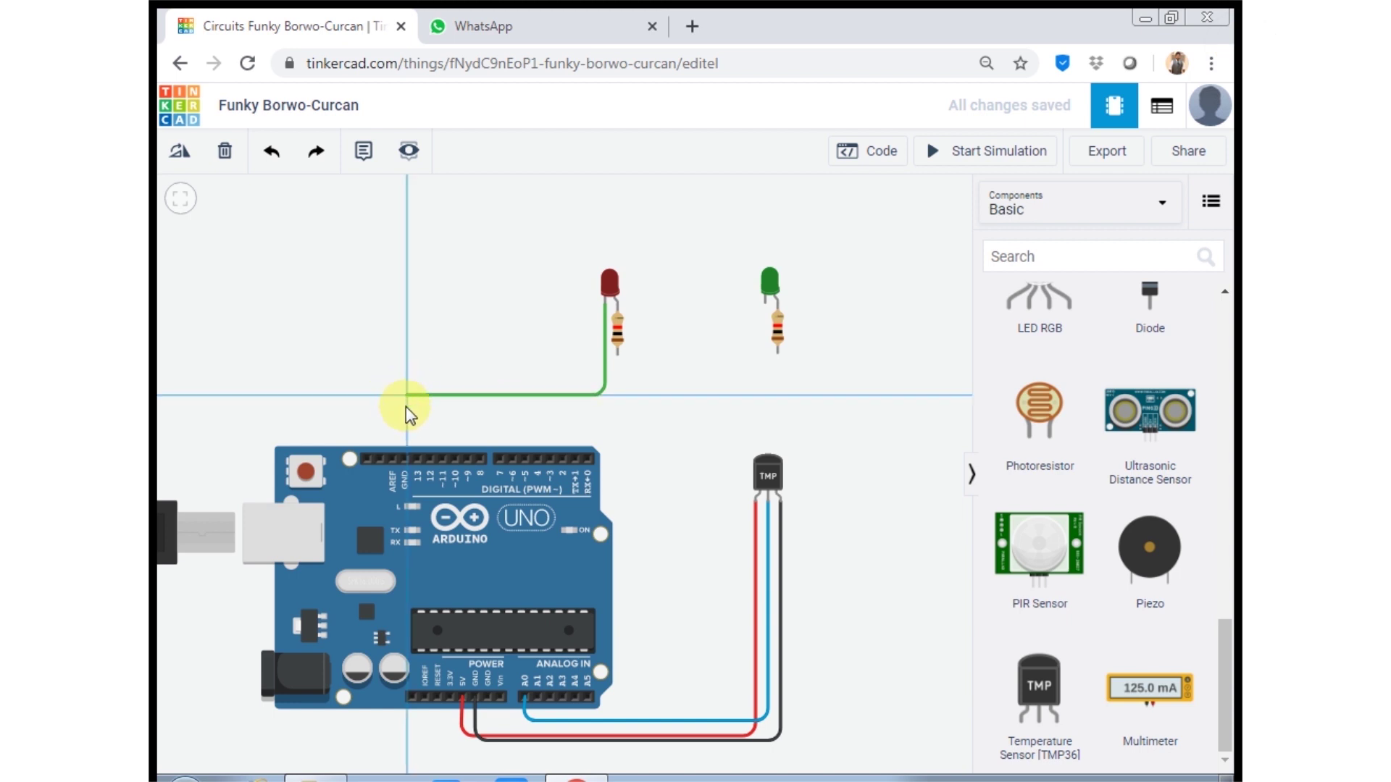
{"action": "left_click", "coordinate": [407, 458]}
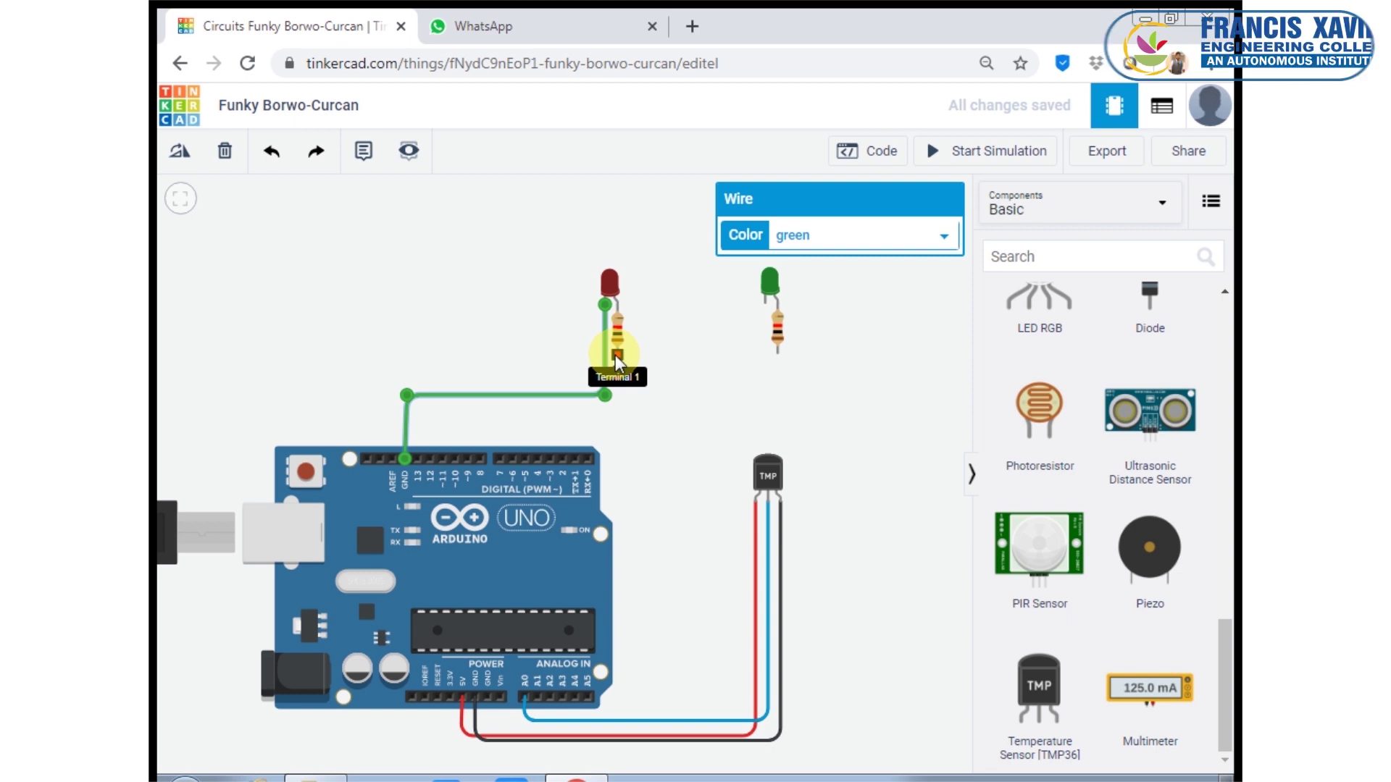
- Wire the free end of the red LED's resistor to Arduino digital pin 7, routing it just below the GND wire
{"action": "left_click", "coordinate": [615, 355]}
{"action": "left_click", "coordinate": [618, 411]}
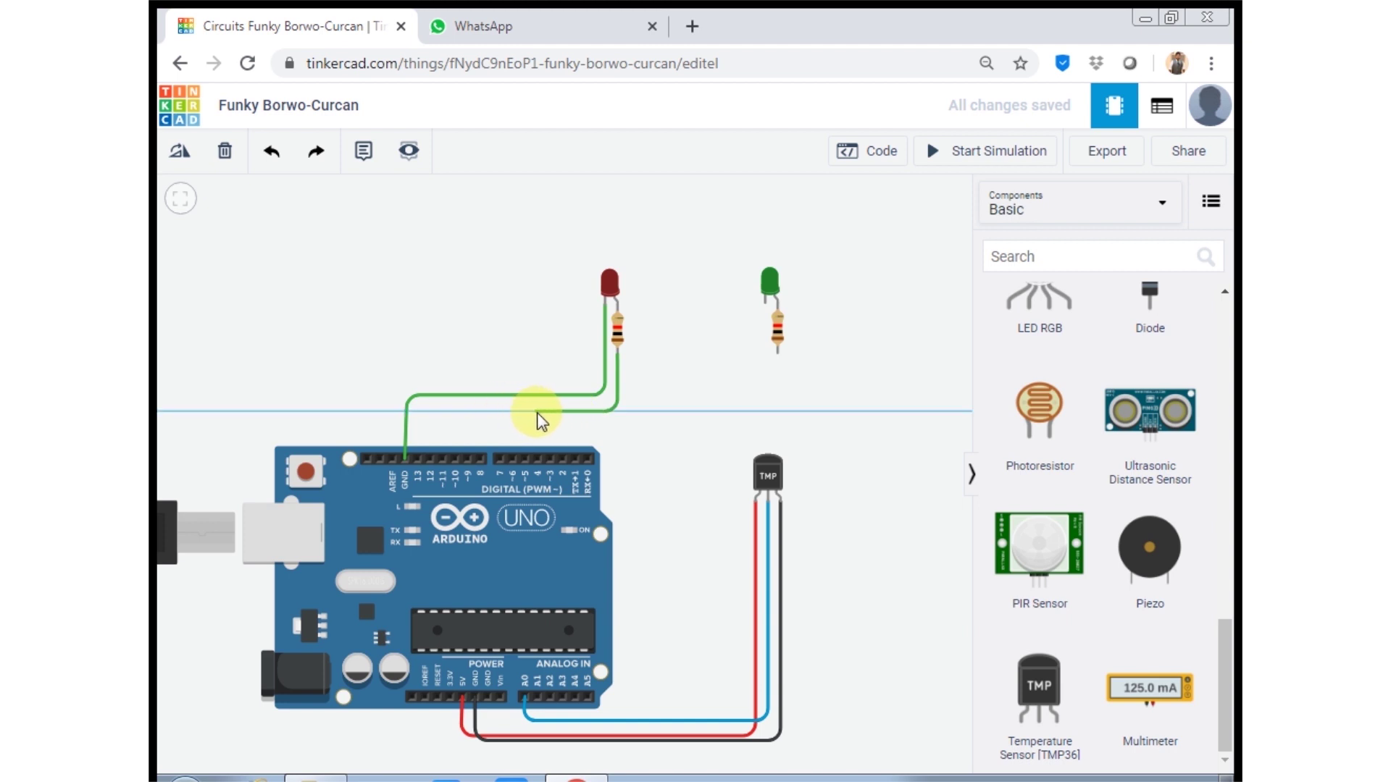
{"action": "left_click", "coordinate": [502, 410]}
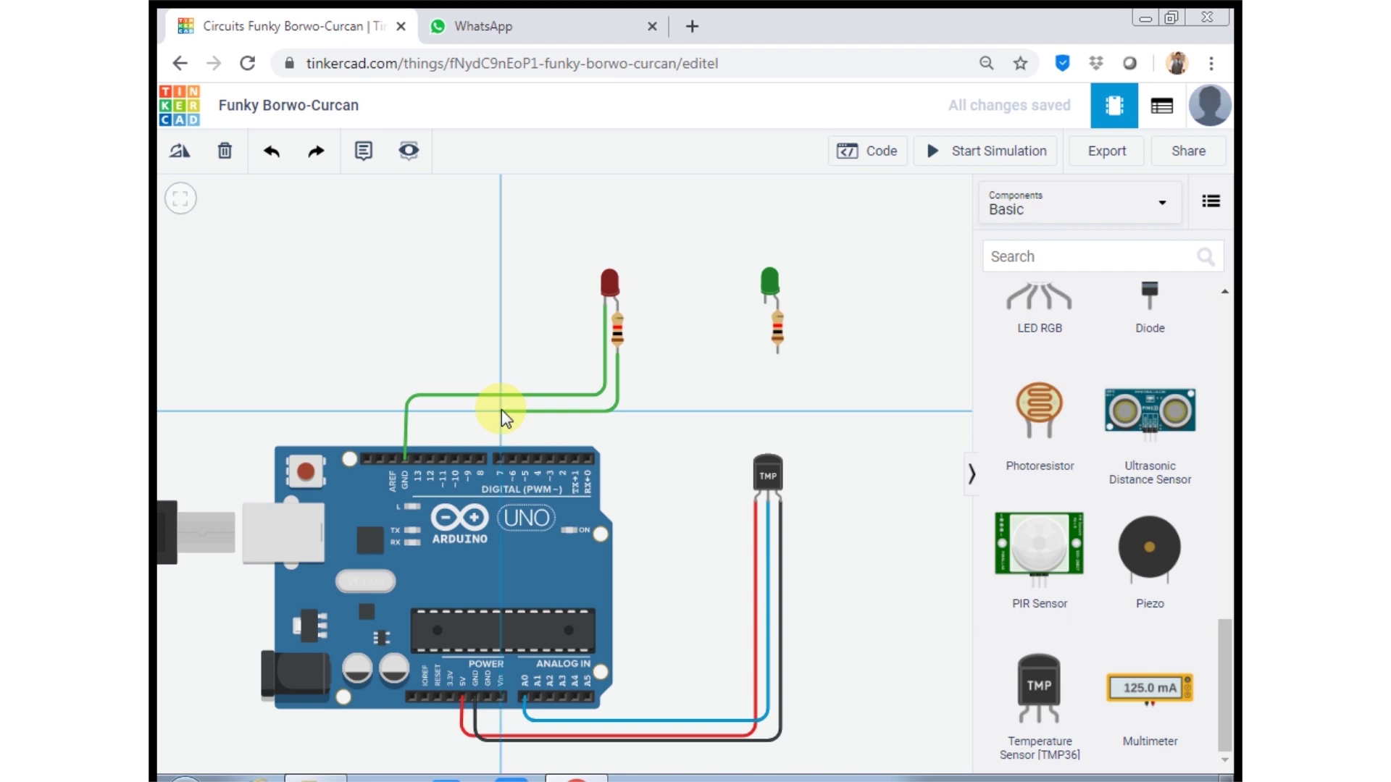
{"action": "left_click", "coordinate": [499, 458]}
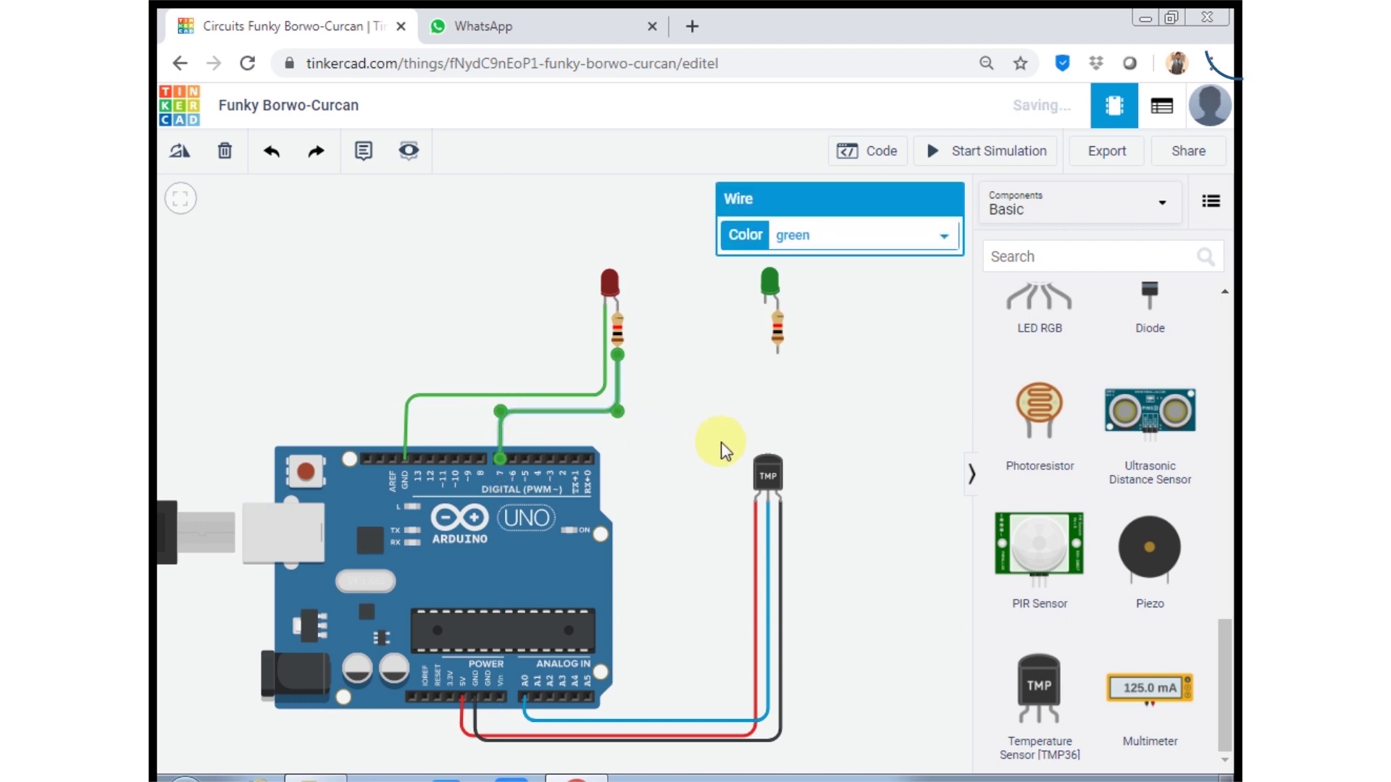
{"action": "left_click", "coordinate": [706, 425]}
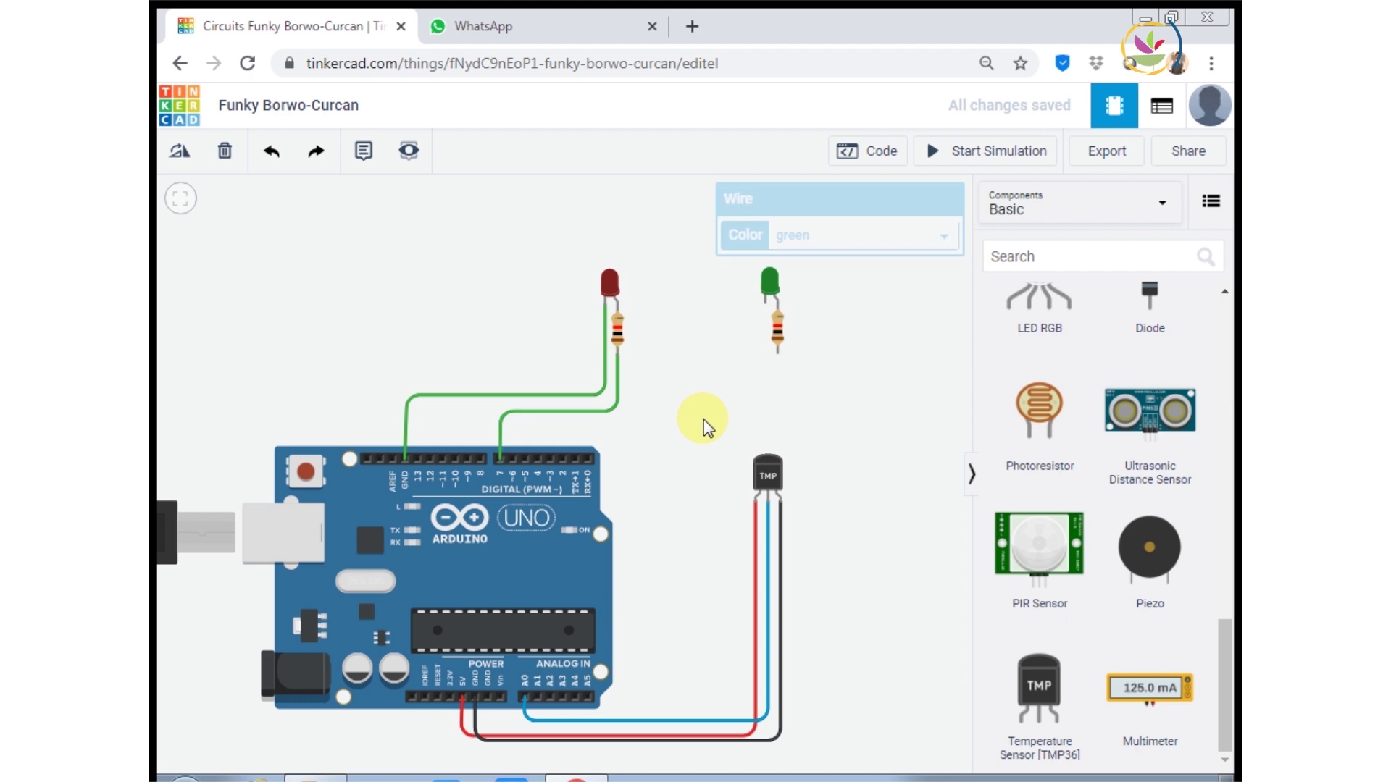
- Color the red LED's GND wire black and its resistor's pin 7 wire red
{"action": "left_click", "coordinate": [607, 374]}
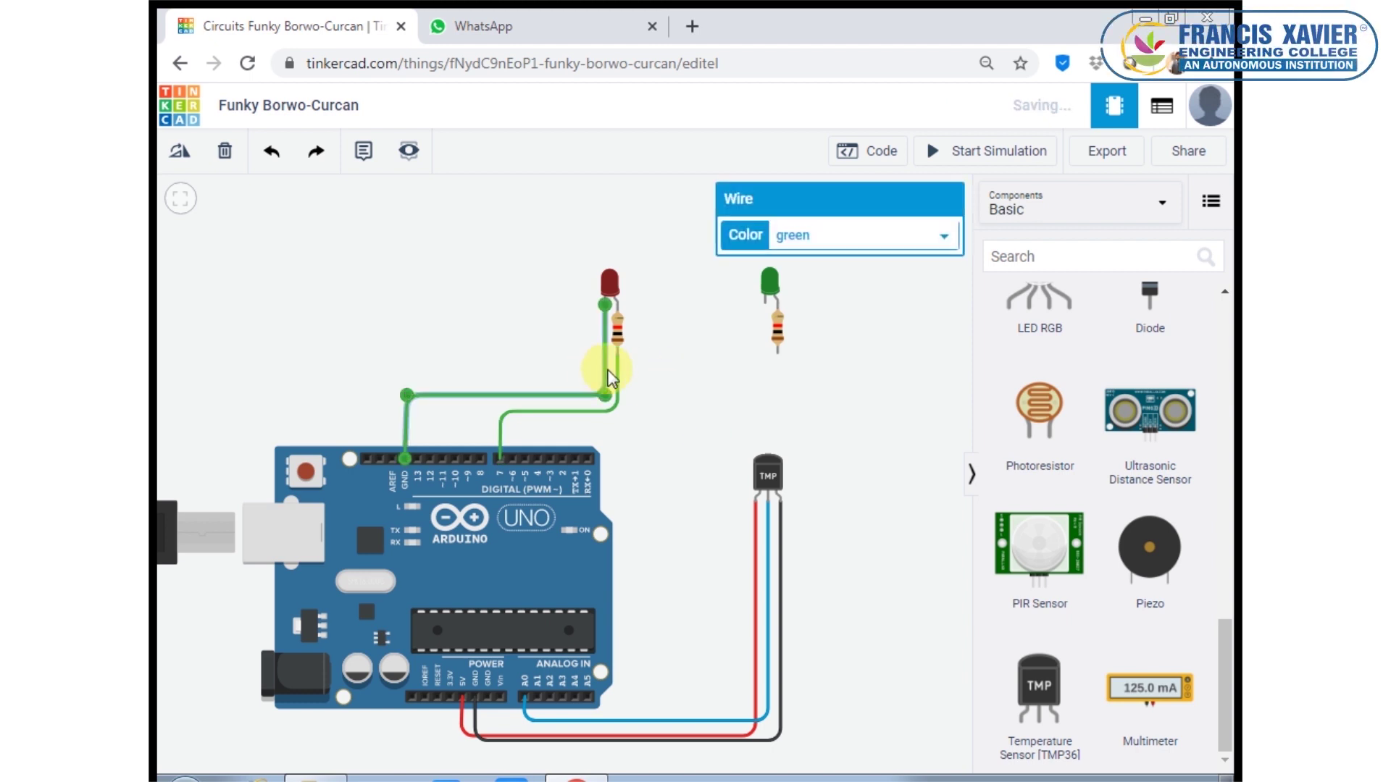
{"action": "left_click", "coordinate": [867, 243]}
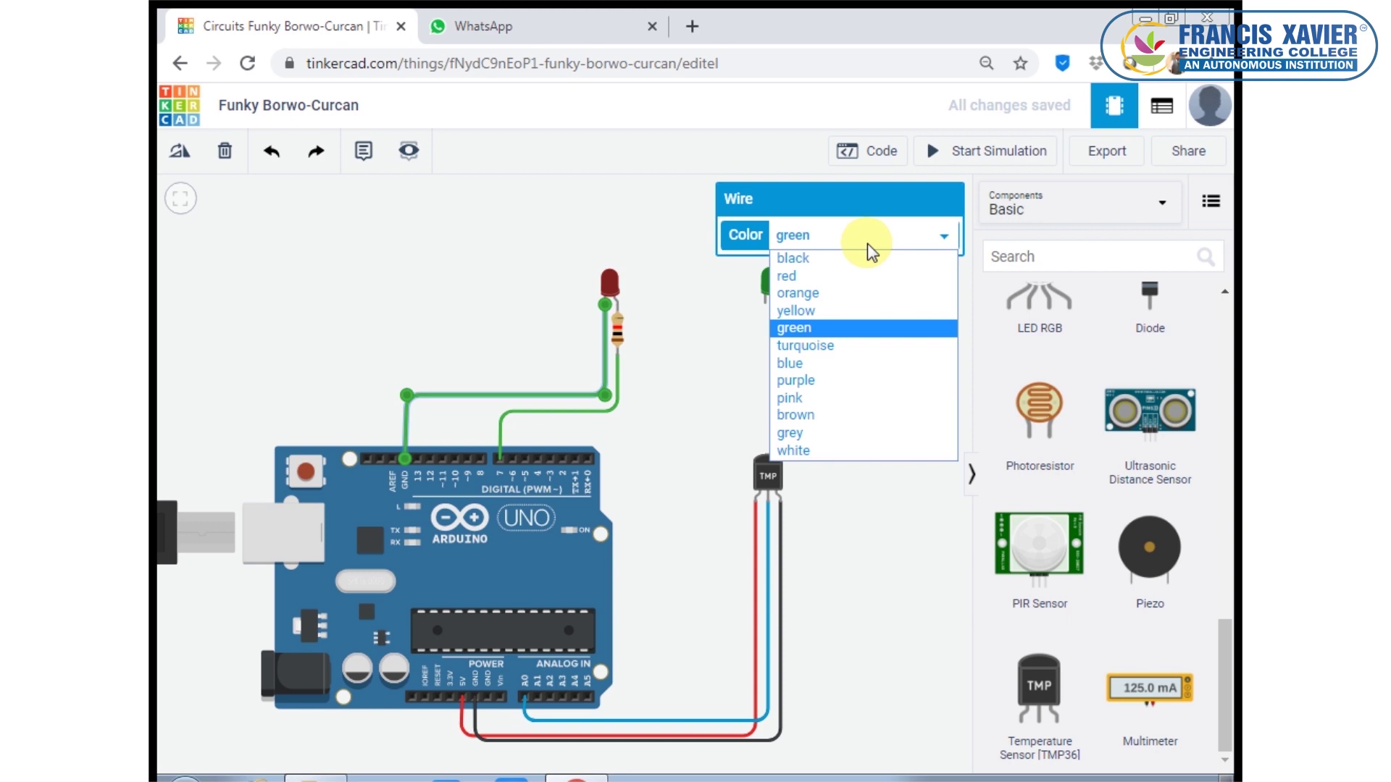
{"action": "left_click", "coordinate": [853, 258]}
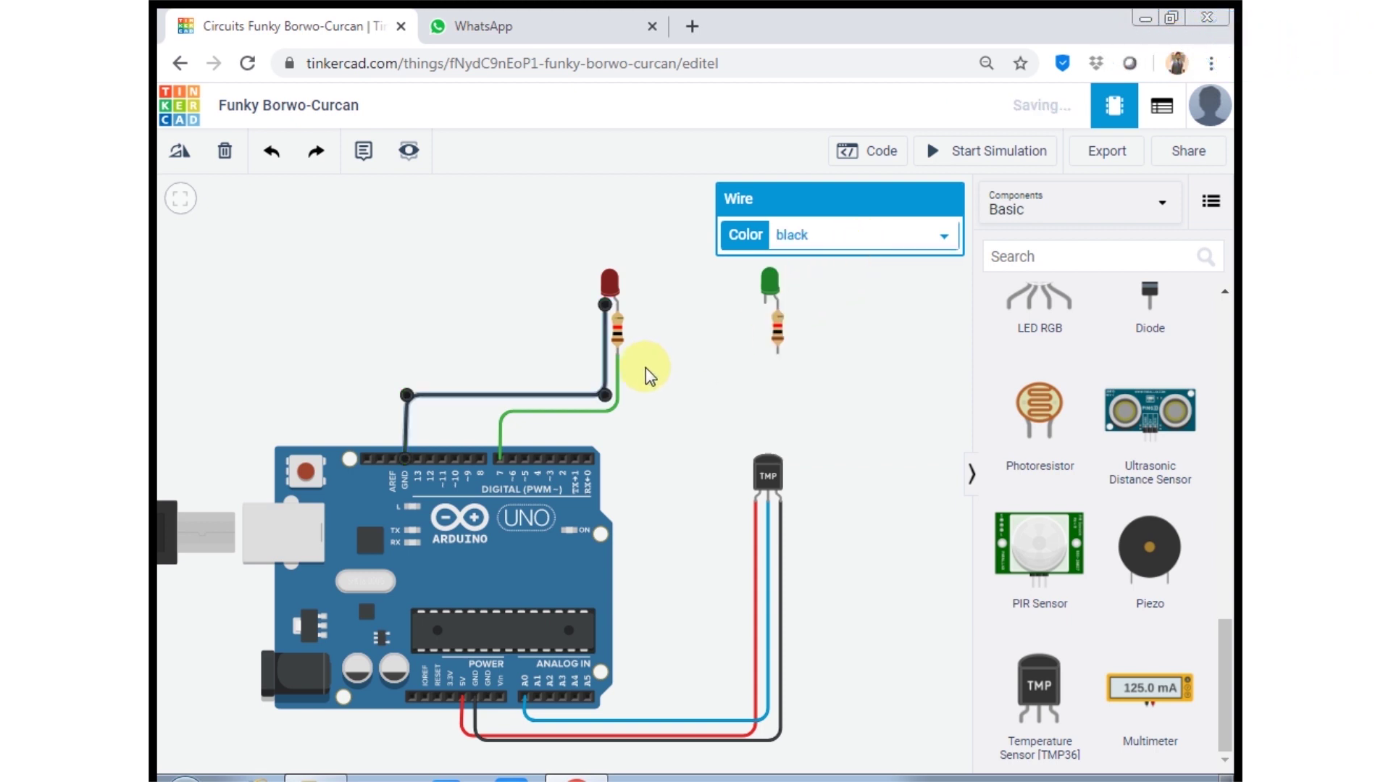
{"action": "left_click", "coordinate": [618, 376]}
{"action": "left_click", "coordinate": [865, 232]}
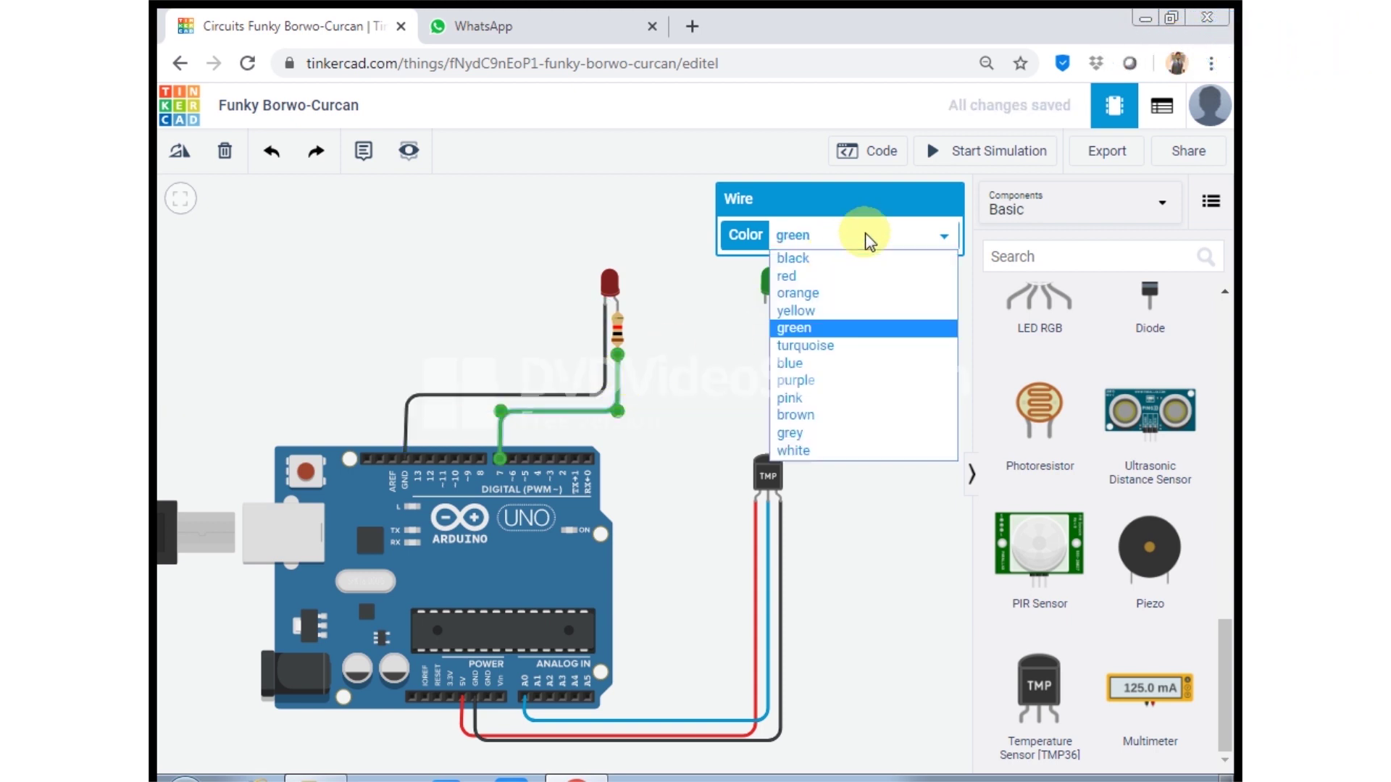
{"action": "left_click", "coordinate": [849, 277]}
{"action": "left_click", "coordinate": [876, 348]}
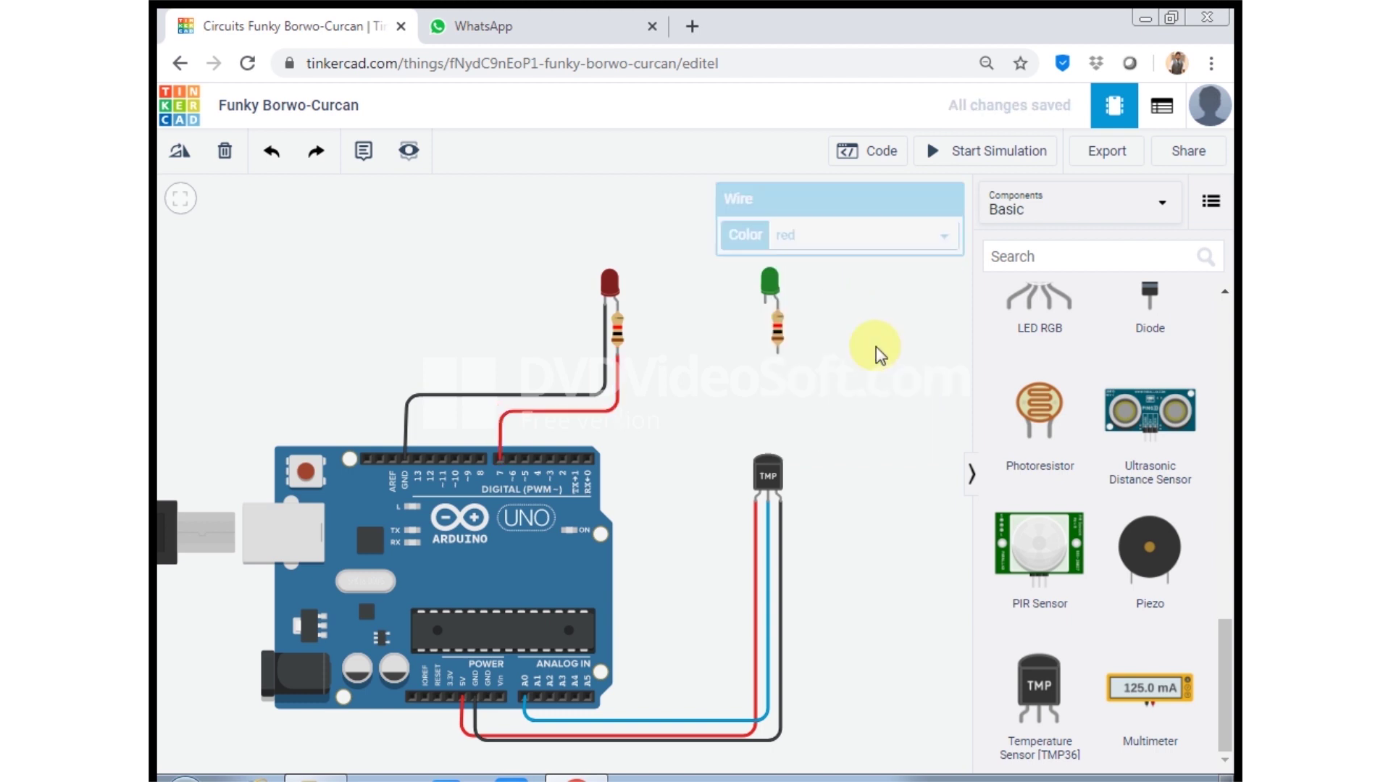
- Wire the green LED's free leg to the same Arduino GND pin beside pin 13, with right-angled bends above the board
{"action": "left_click", "coordinate": [767, 305]}
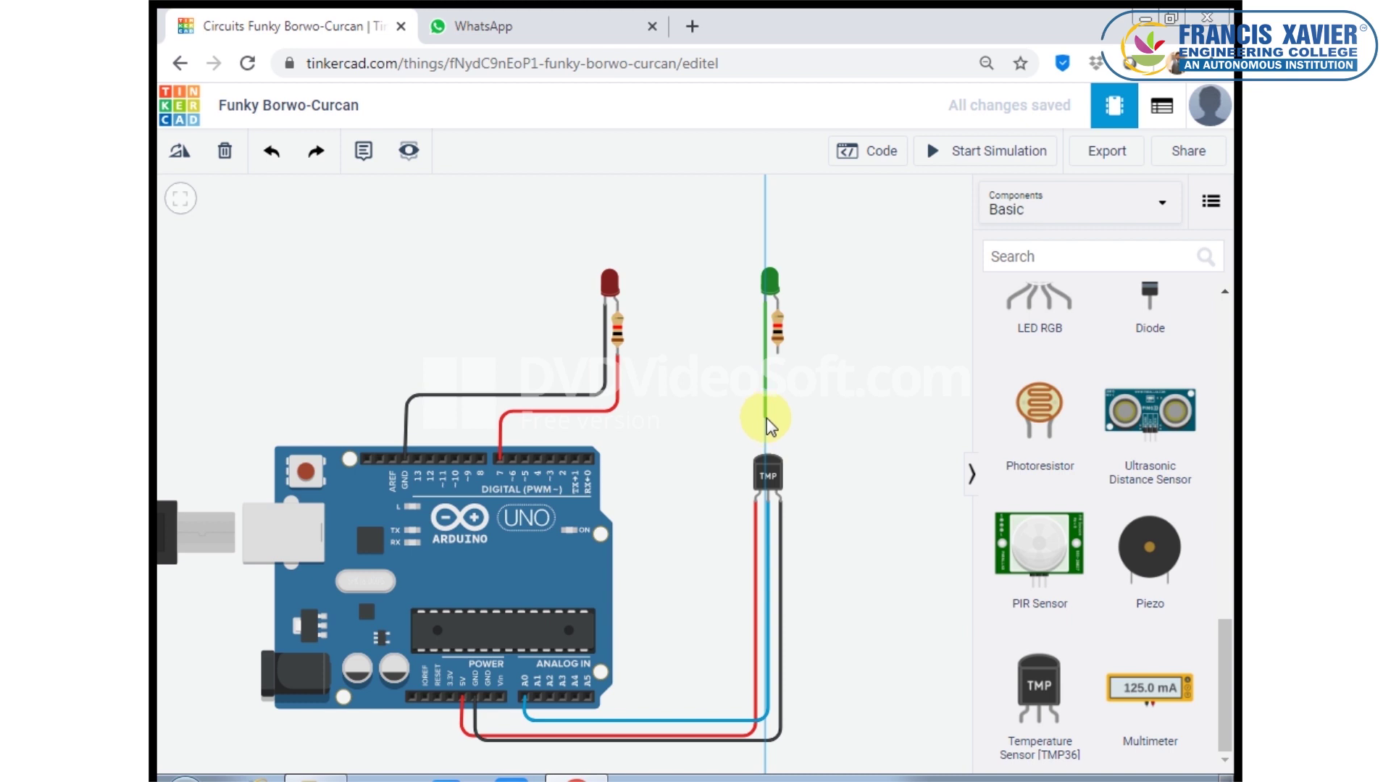
{"action": "left_click", "coordinate": [765, 417]}
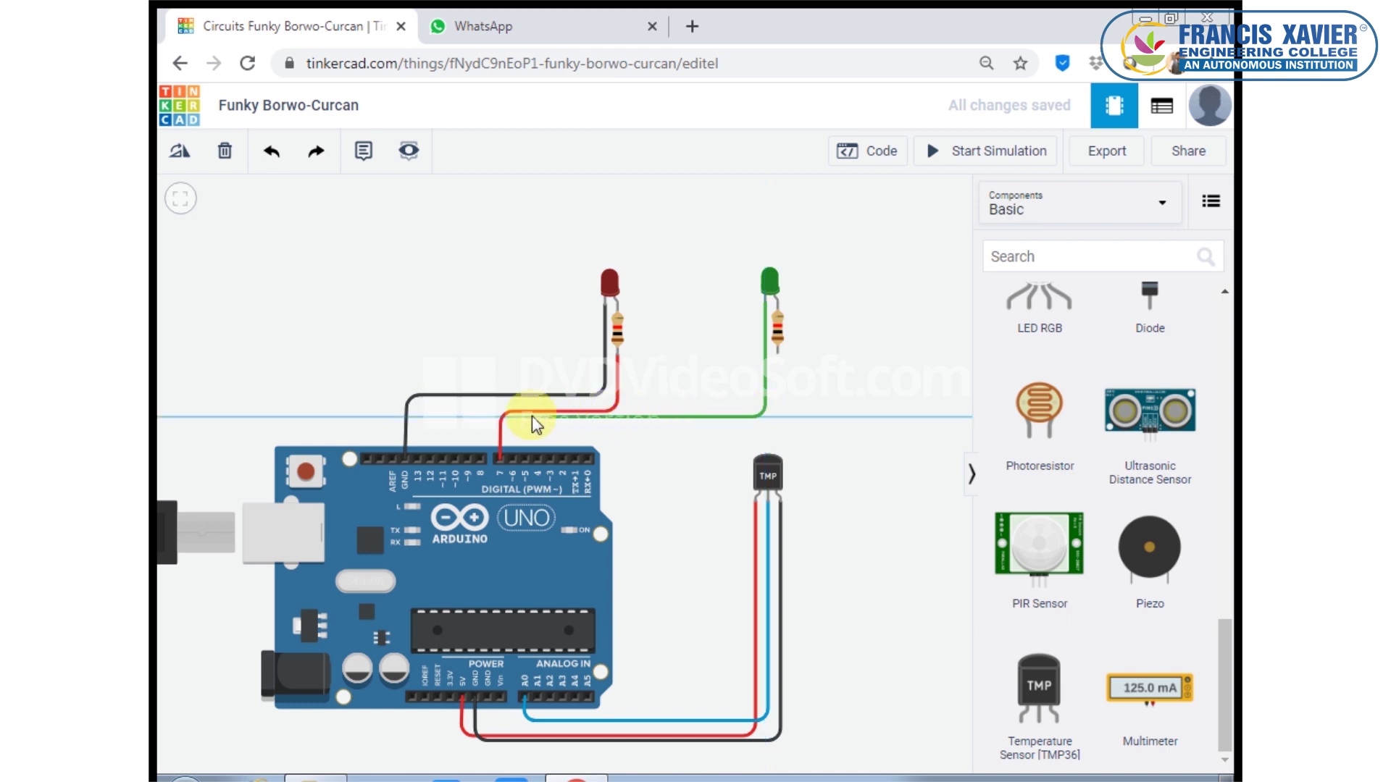
{"action": "left_click", "coordinate": [407, 422]}
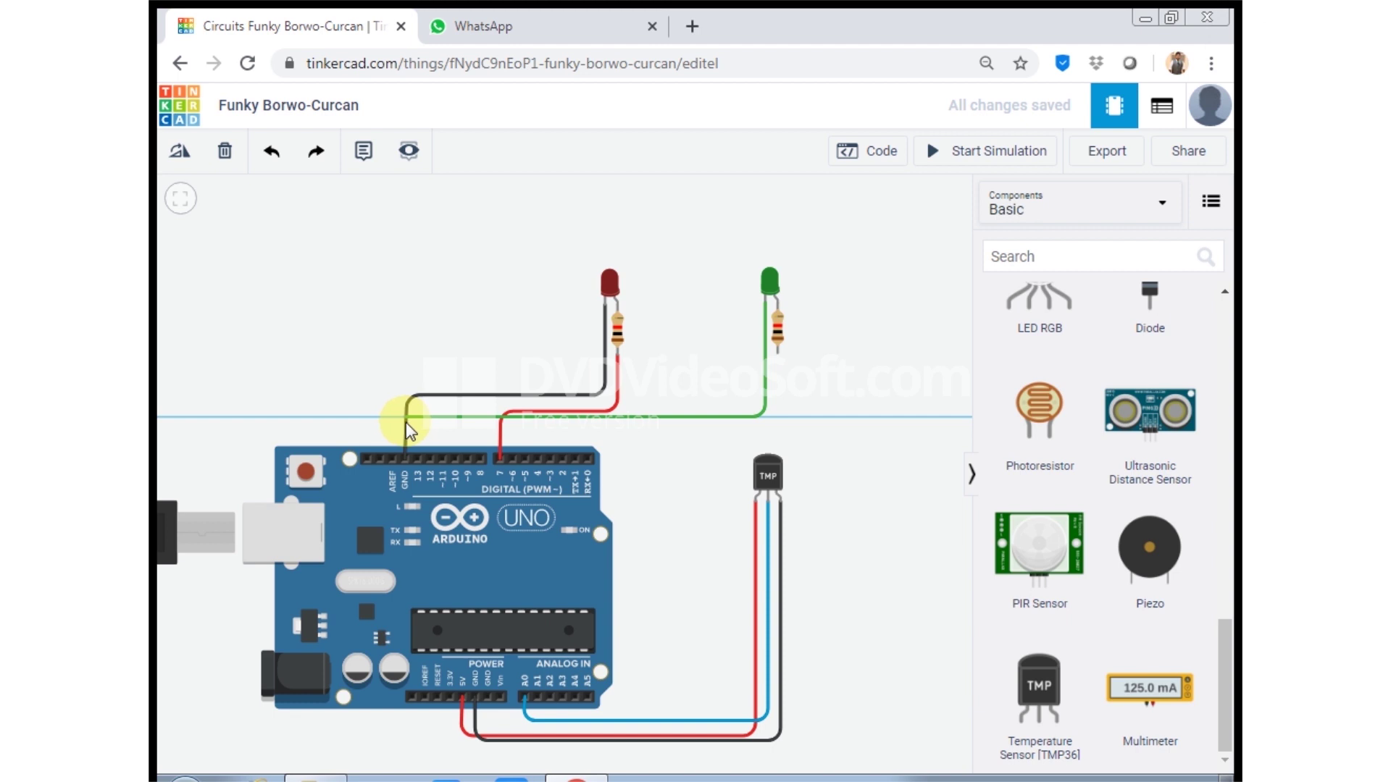
{"action": "left_click", "coordinate": [403, 461]}
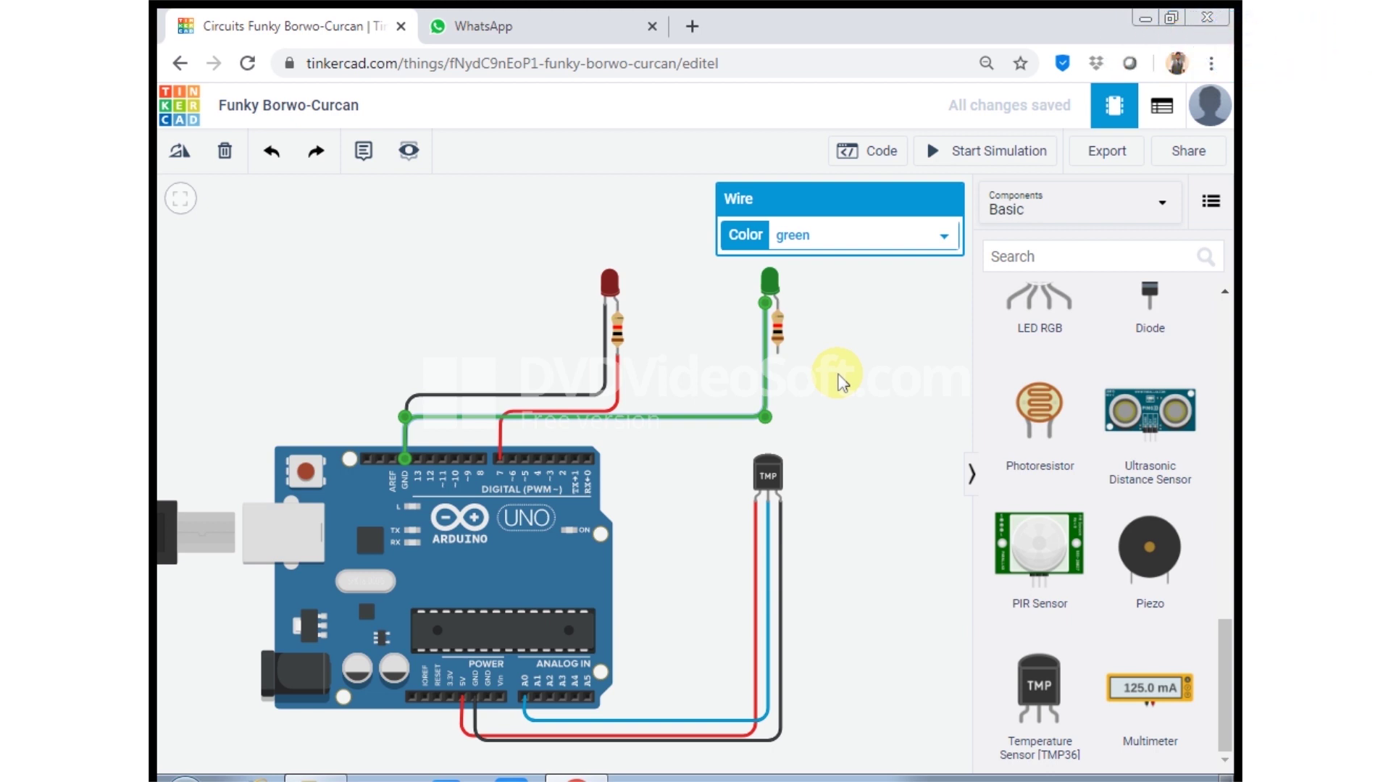
- Wire the free end of the green LED's resistor to Arduino digital pin 4 with right-angled bends above the board
{"action": "left_click", "coordinate": [780, 353]}
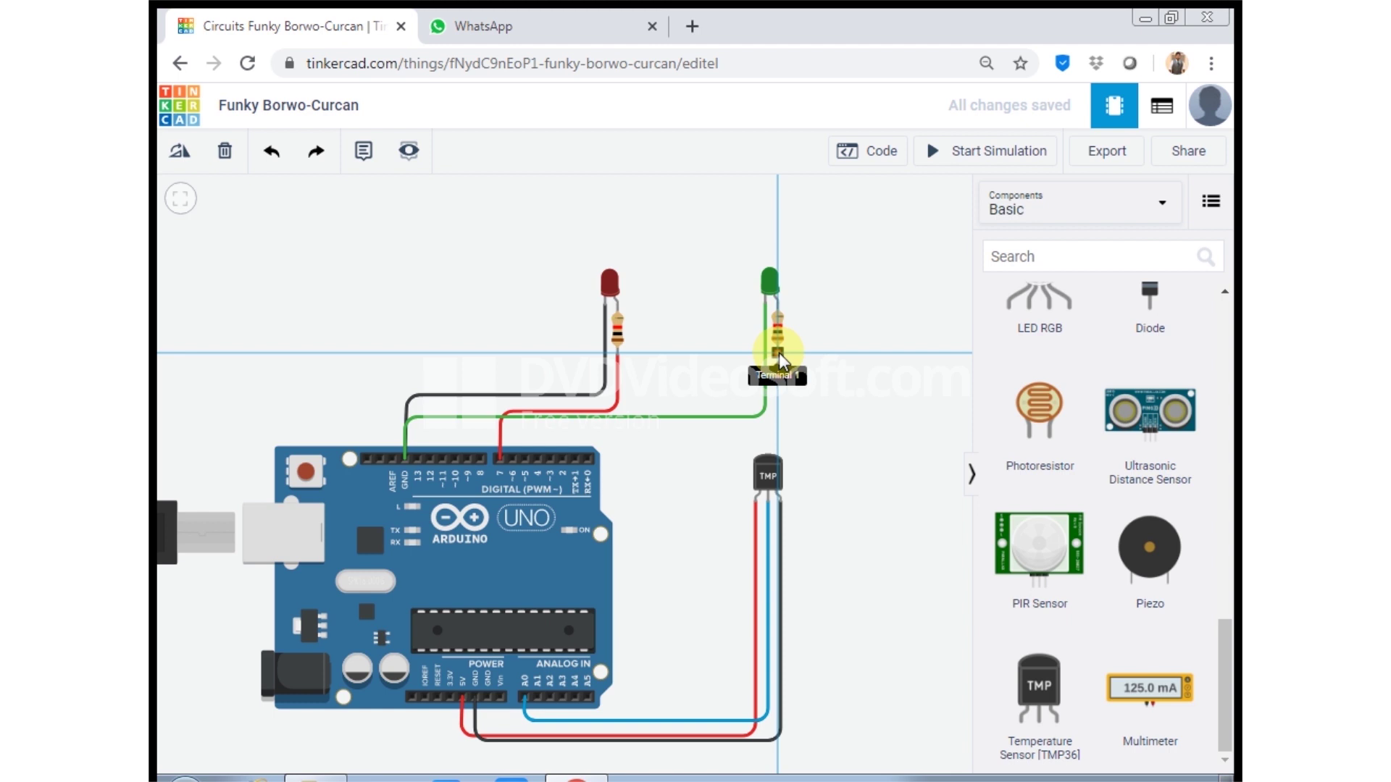
{"action": "left_click", "coordinate": [777, 426]}
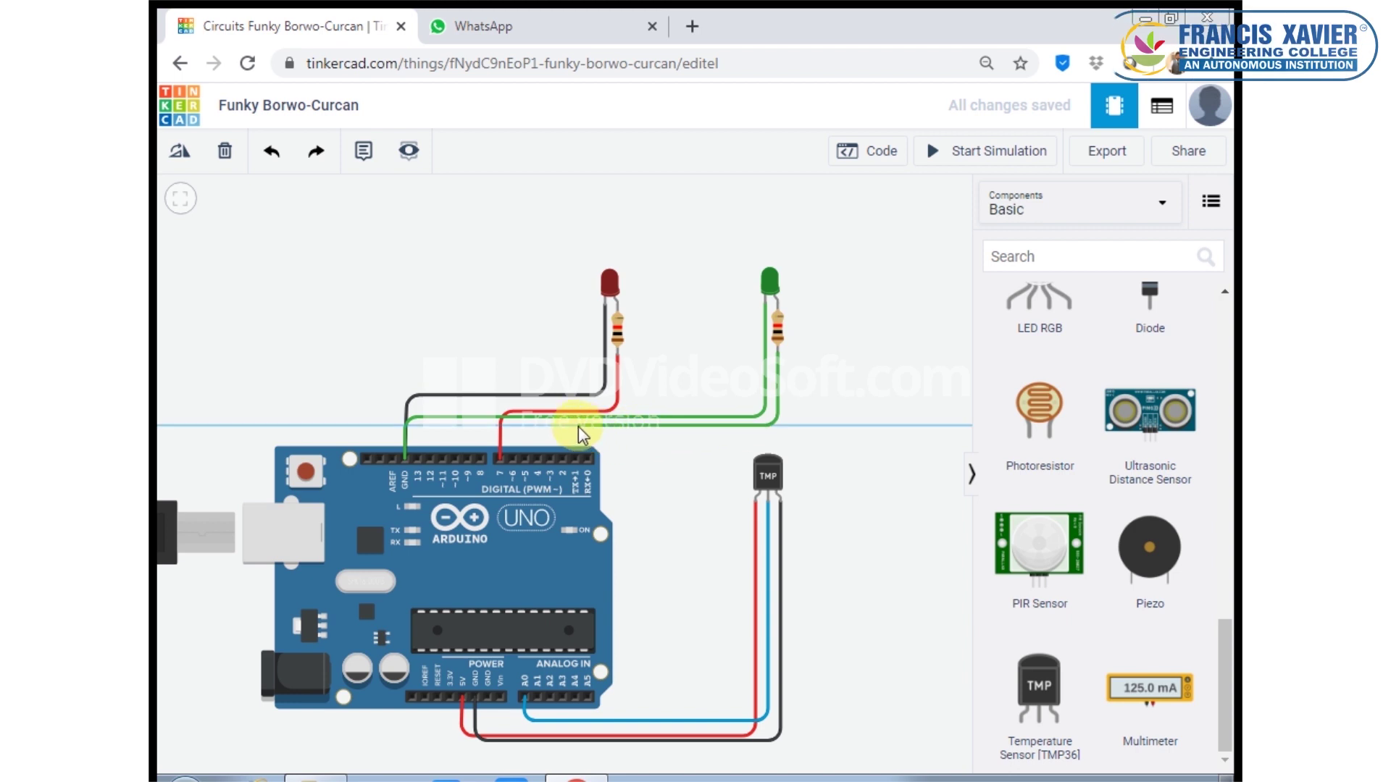
{"action": "left_click", "coordinate": [537, 426]}
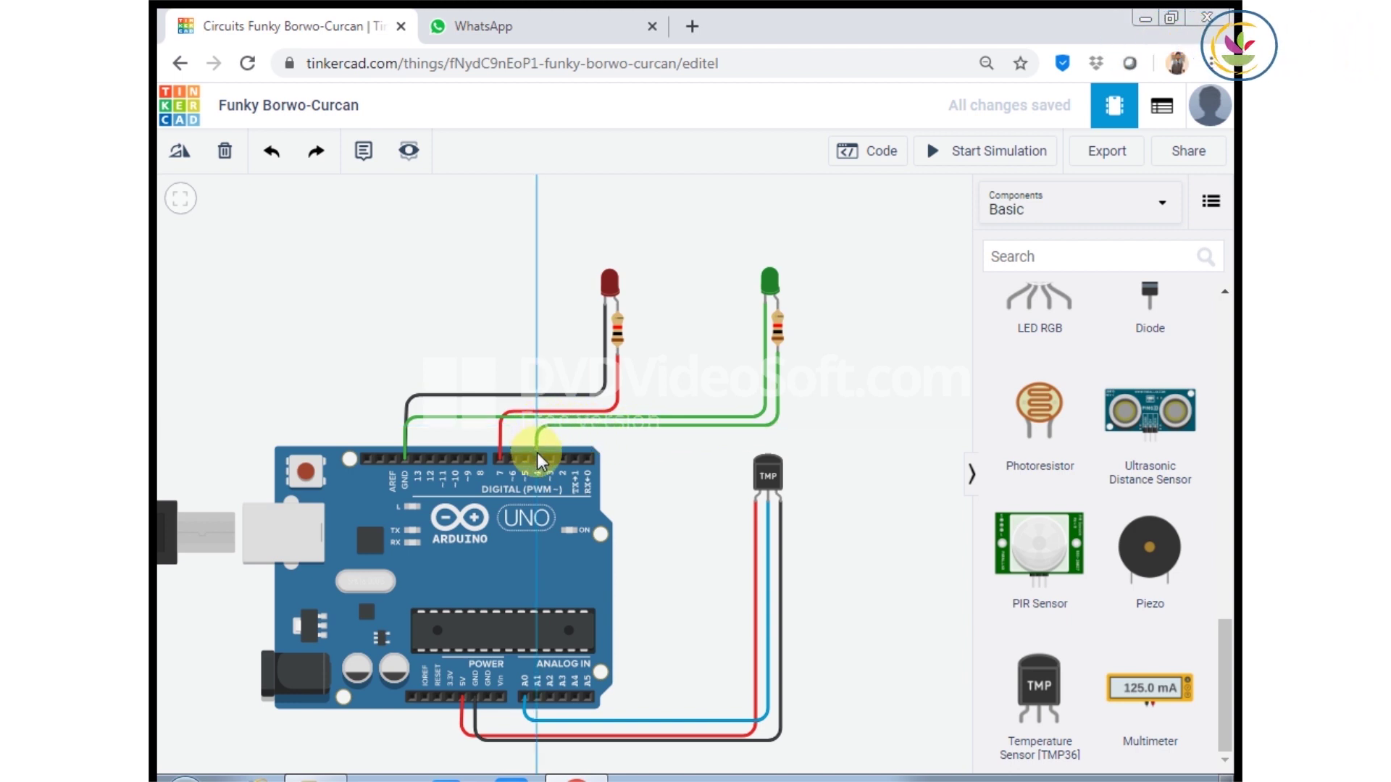
{"action": "left_click", "coordinate": [537, 459]}
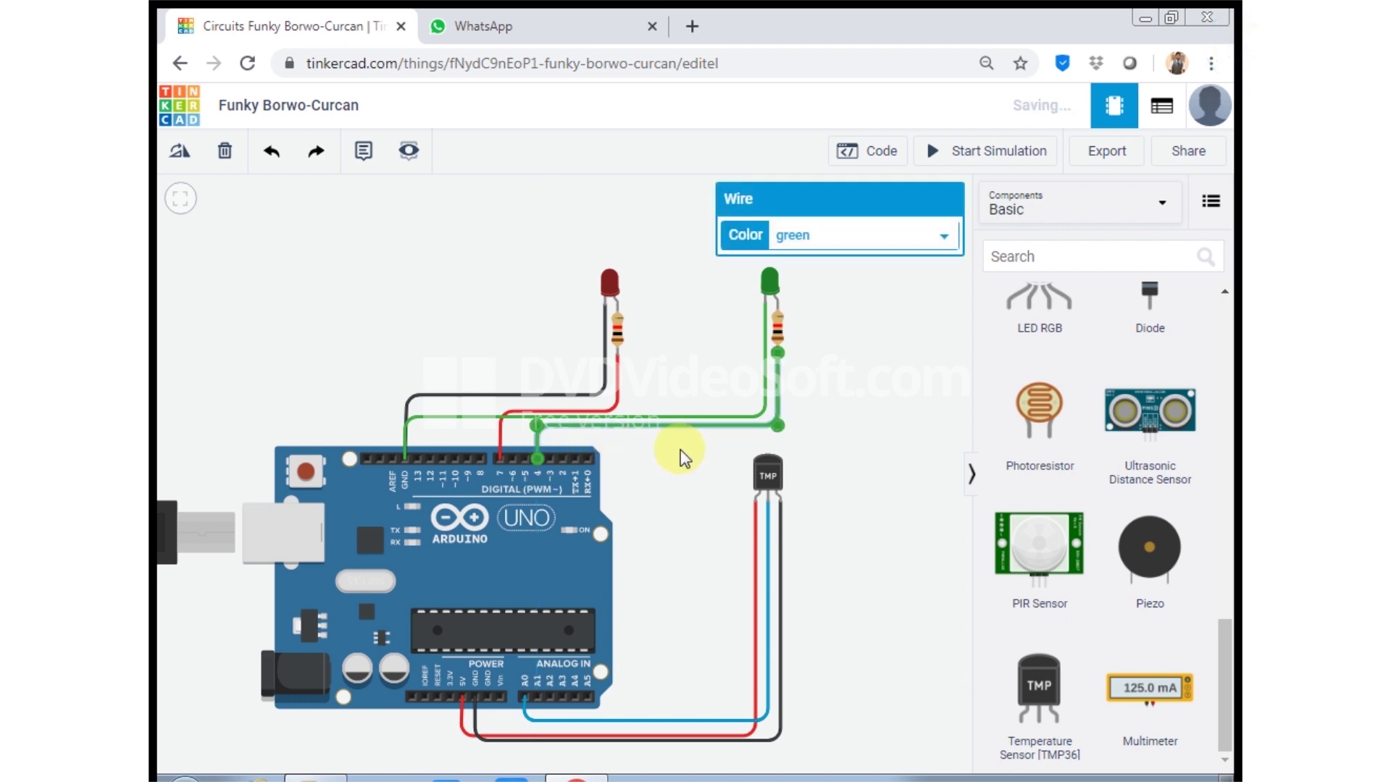
{"action": "left_click", "coordinate": [894, 389]}
- Color the green LED's GND wire red and its resistor's pin 4 wire black
{"action": "left_click", "coordinate": [767, 376]}
{"action": "left_click", "coordinate": [919, 239]}
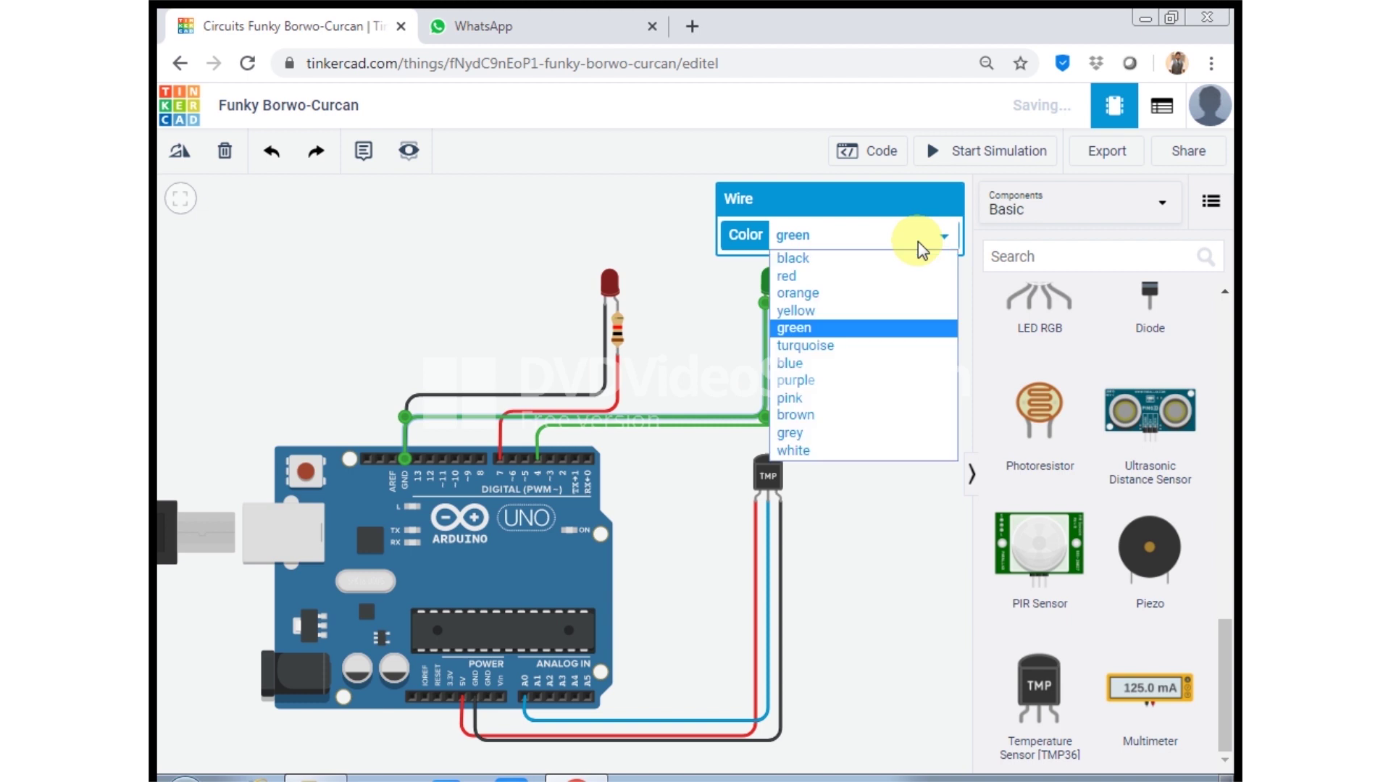
{"action": "left_click", "coordinate": [859, 274]}
{"action": "left_click", "coordinate": [780, 365]}
{"action": "left_click", "coordinate": [780, 368]}
{"action": "left_click", "coordinate": [869, 242]}
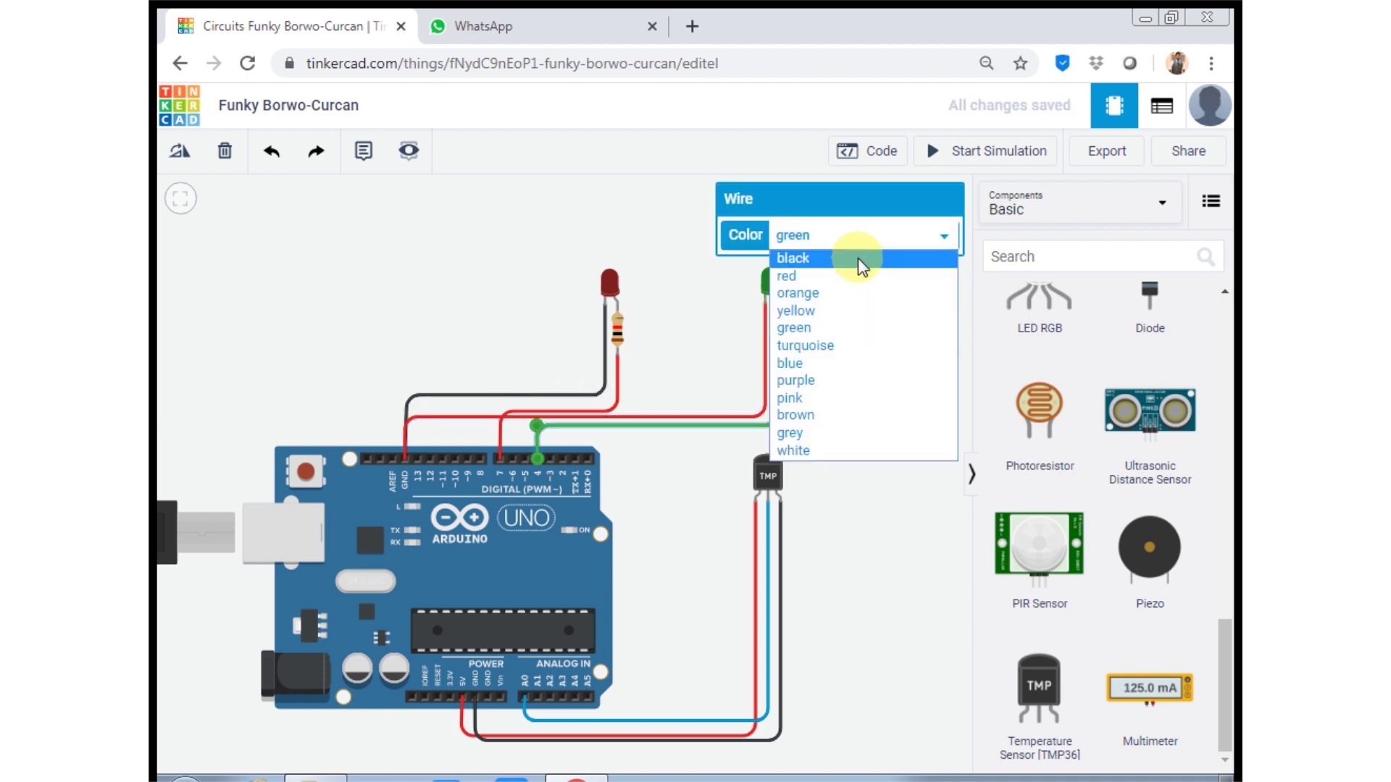
{"action": "left_click", "coordinate": [858, 258]}
- Swap the green LED's wire colors, making the GND wire black and the pin 4 wire red
{"action": "left_click", "coordinate": [764, 337]}
{"action": "left_click", "coordinate": [850, 237]}
{"action": "left_click", "coordinate": [833, 260]}
{"action": "left_click", "coordinate": [773, 366]}
{"action": "left_click", "coordinate": [865, 243]}
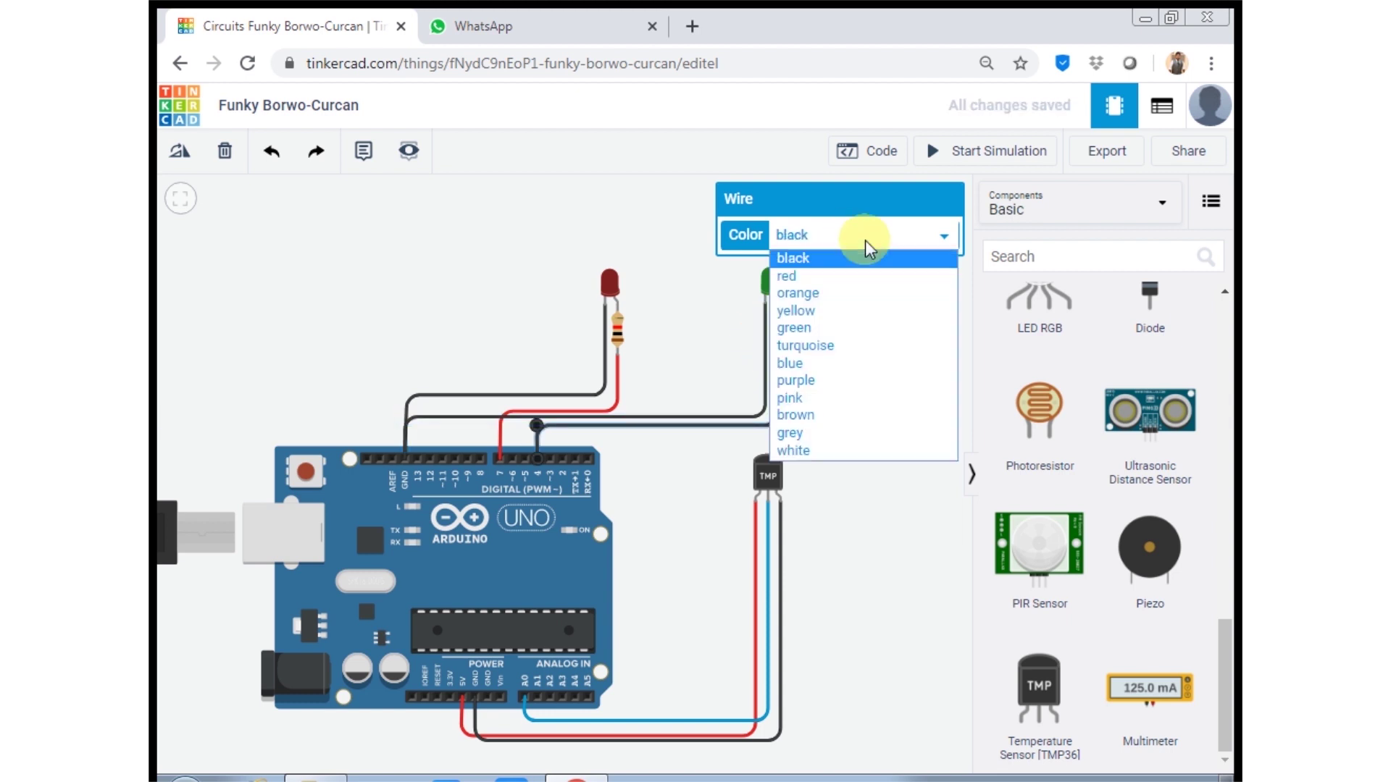
{"action": "left_click", "coordinate": [855, 276]}
{"action": "left_click", "coordinate": [894, 393]}
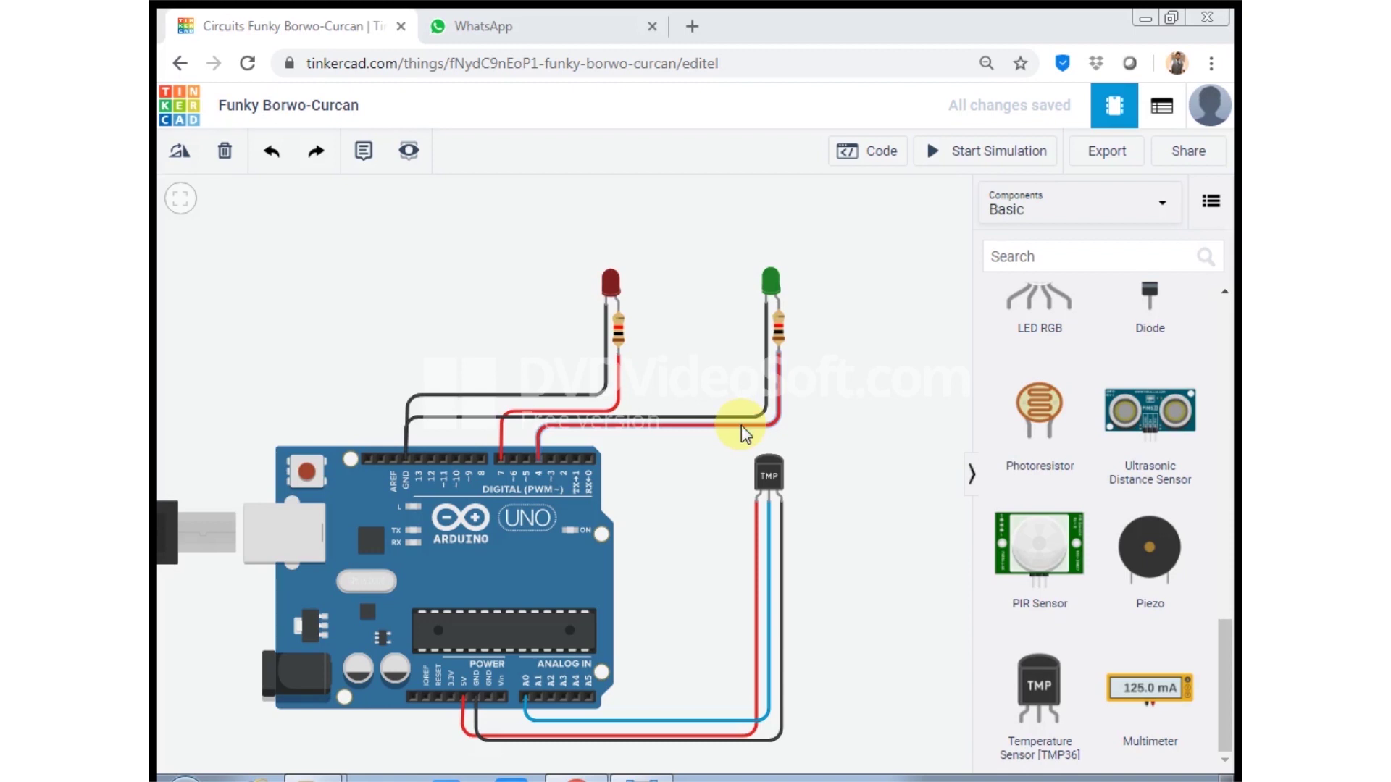
- Examine the MLX90614 temp sensor picture in Windows Photo Viewer, then return to the Tinkercad circuit in the browser
{"action": "mouse_move", "coordinate": [650, 779]}
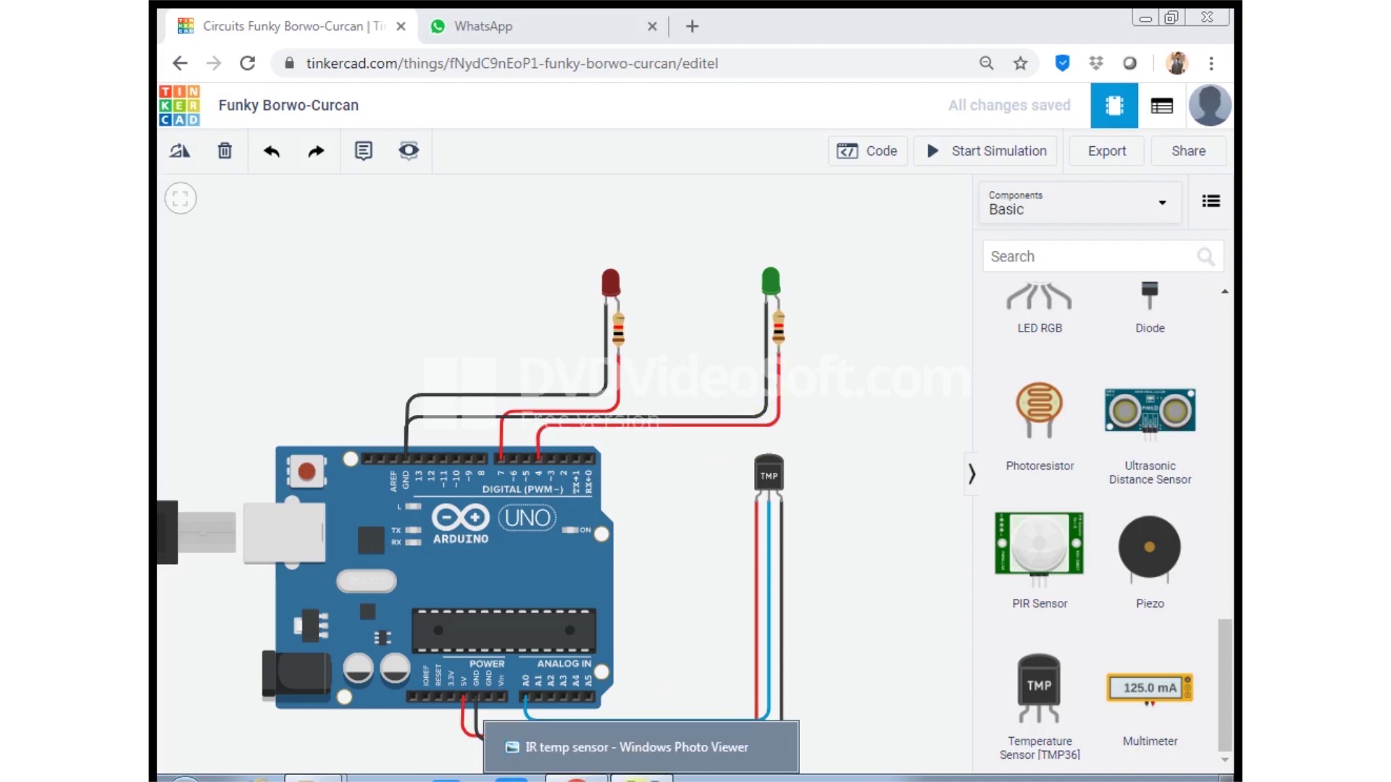
{"action": "left_click", "coordinate": [644, 779]}
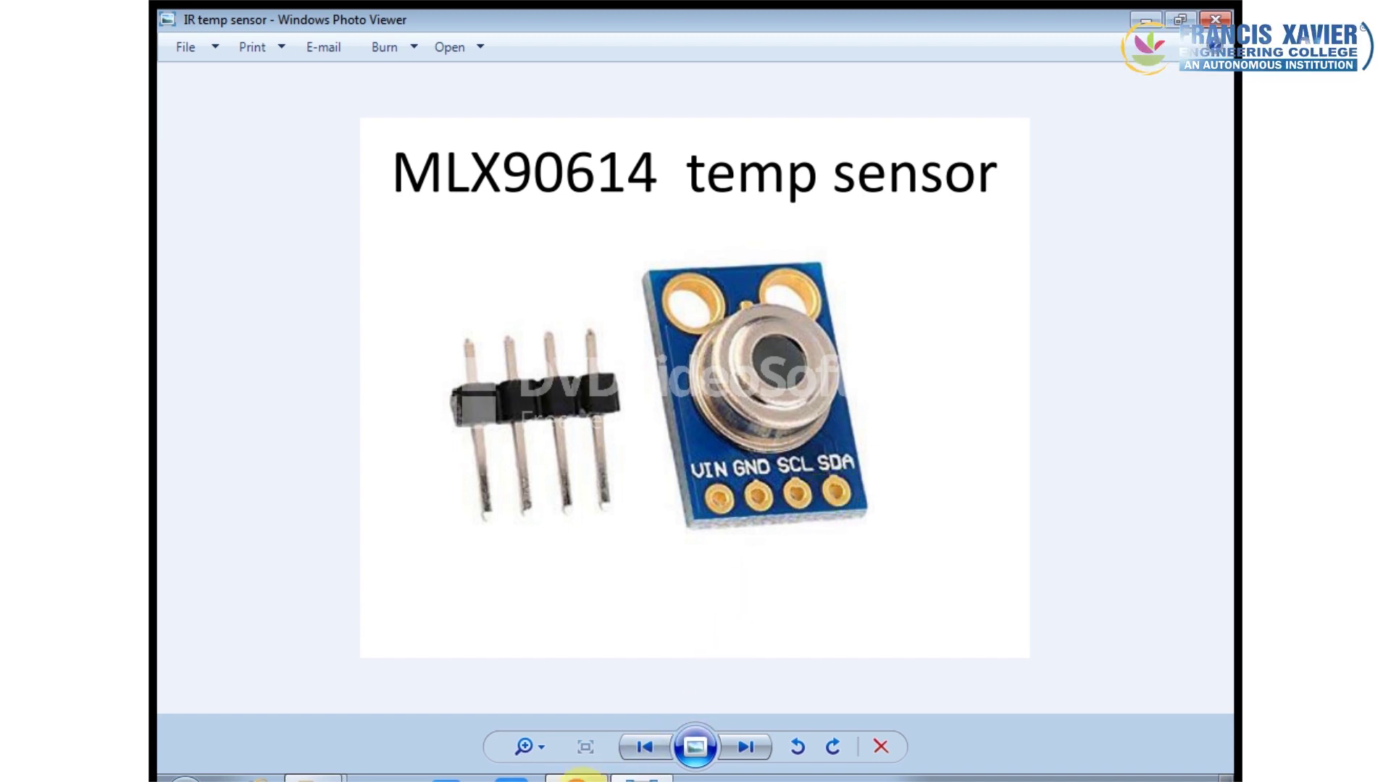
{"action": "left_click", "coordinate": [576, 779]}
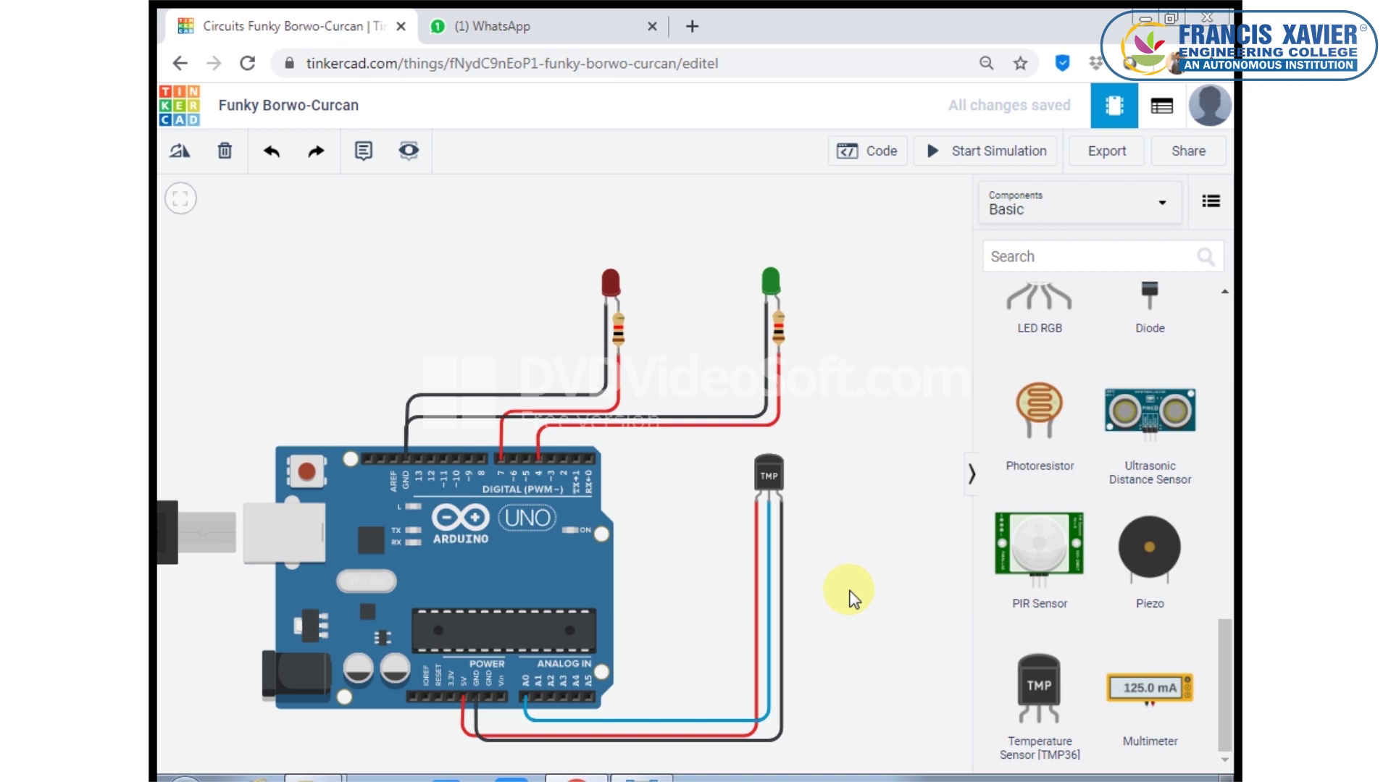
- Delete the default built-in LED blocks from the Arduino's block program and close the code editor
{"action": "left_click", "coordinate": [879, 152]}
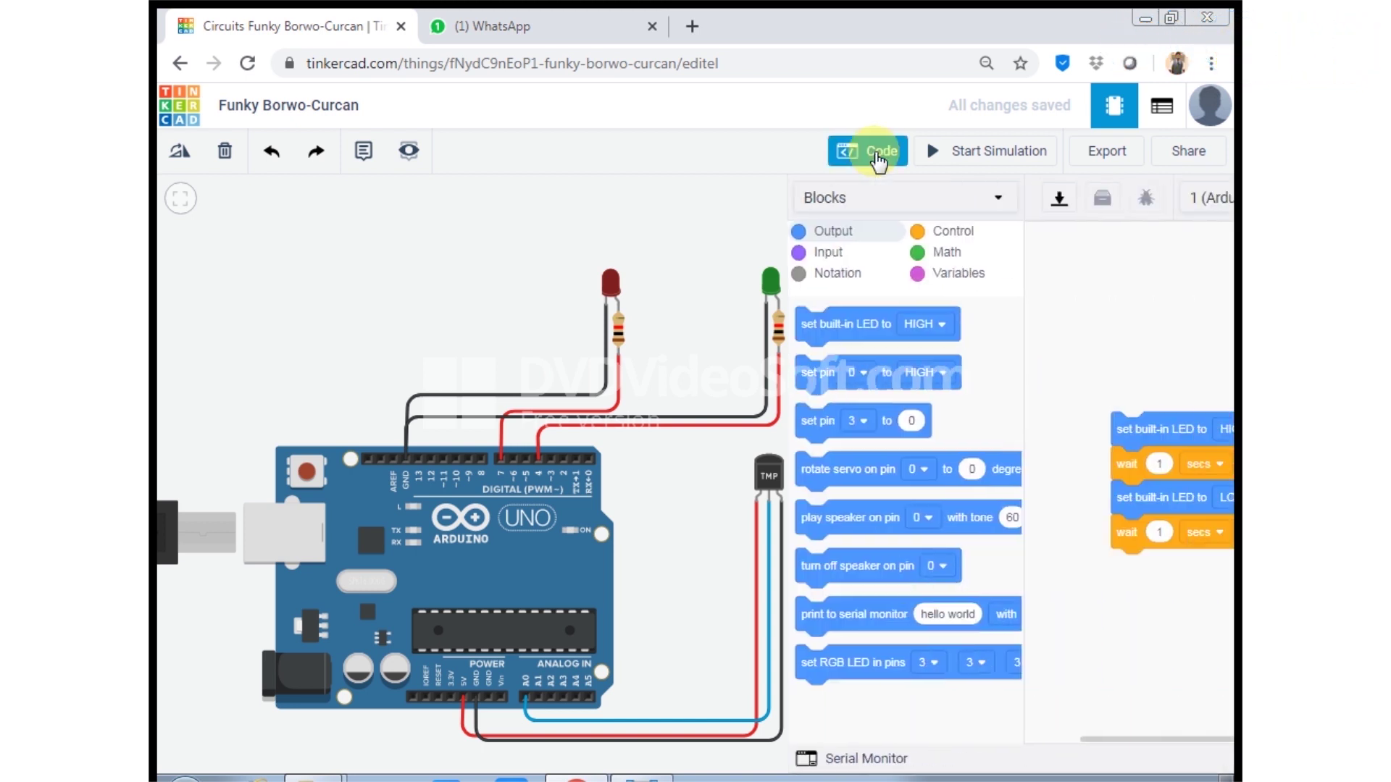
{"action": "left_click_drag", "start_coordinate": [1032, 434], "coordinate": [1188, 676]}
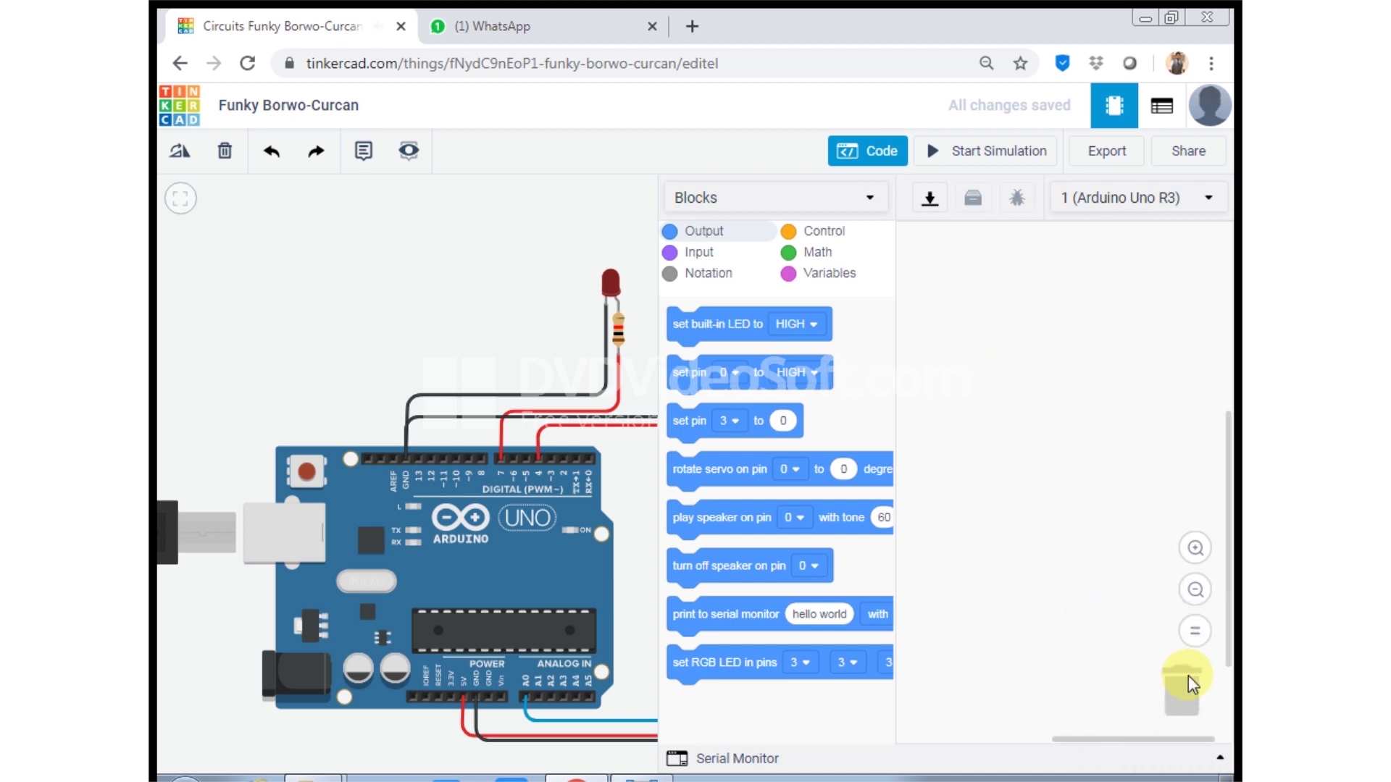
{"action": "left_click", "coordinate": [840, 149]}
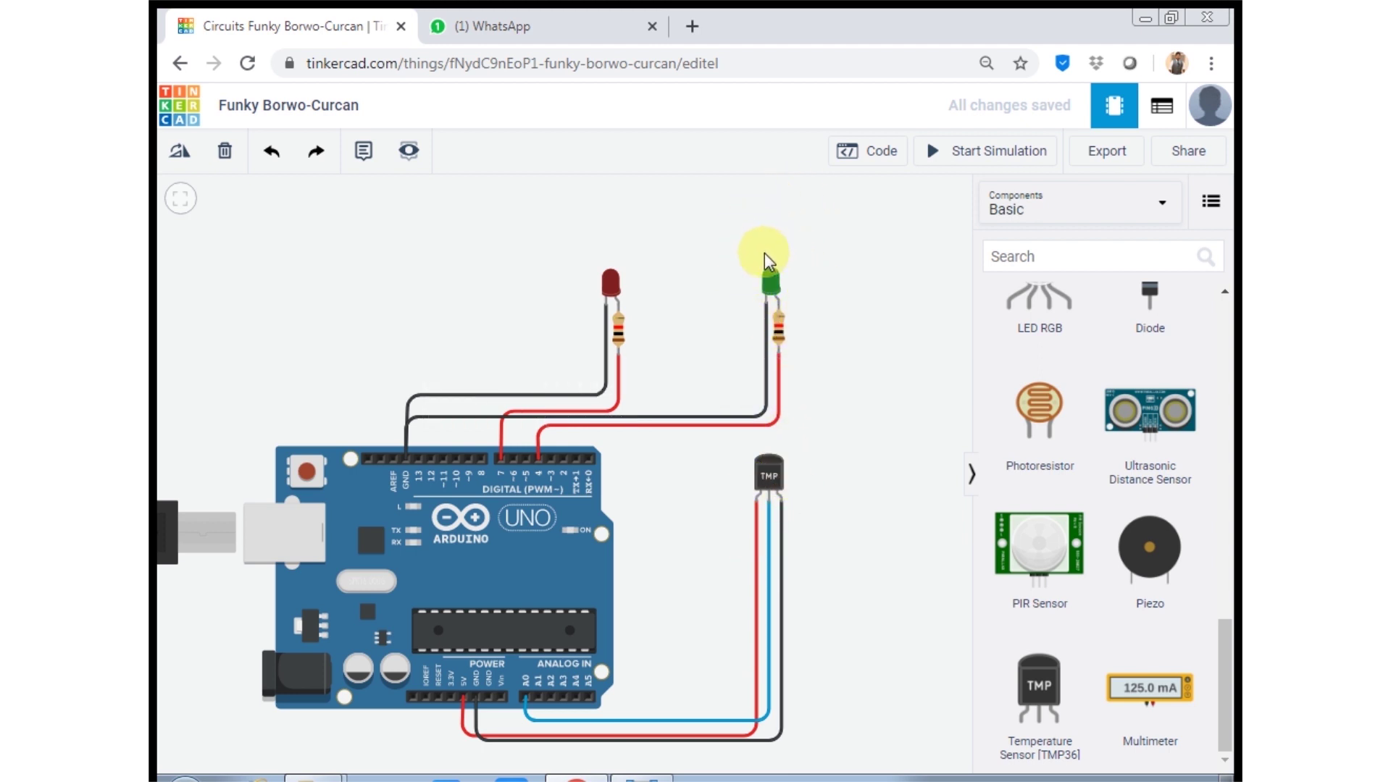
- Reopen the Arduino's block code editor and display the Control blocks
{"action": "left_click", "coordinate": [882, 161]}
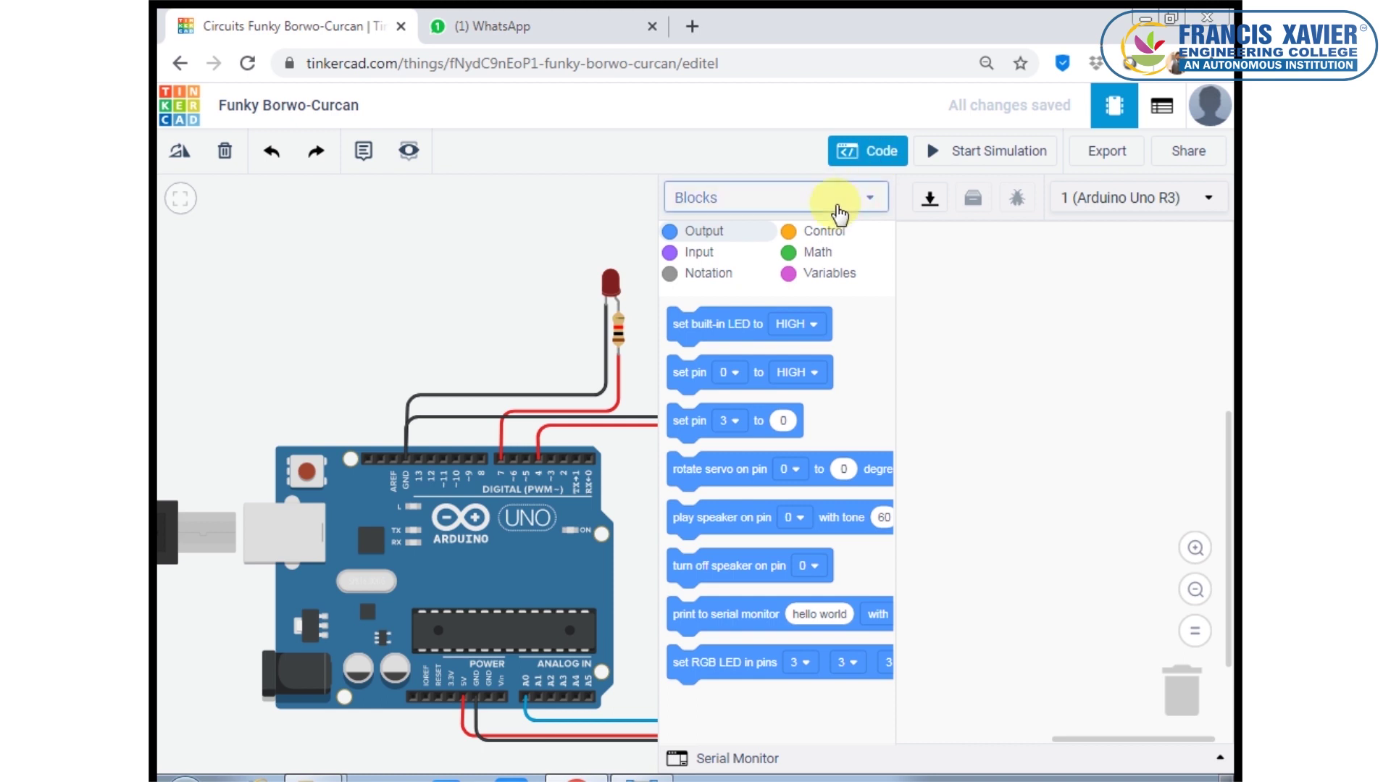
{"action": "left_click", "coordinate": [833, 239]}
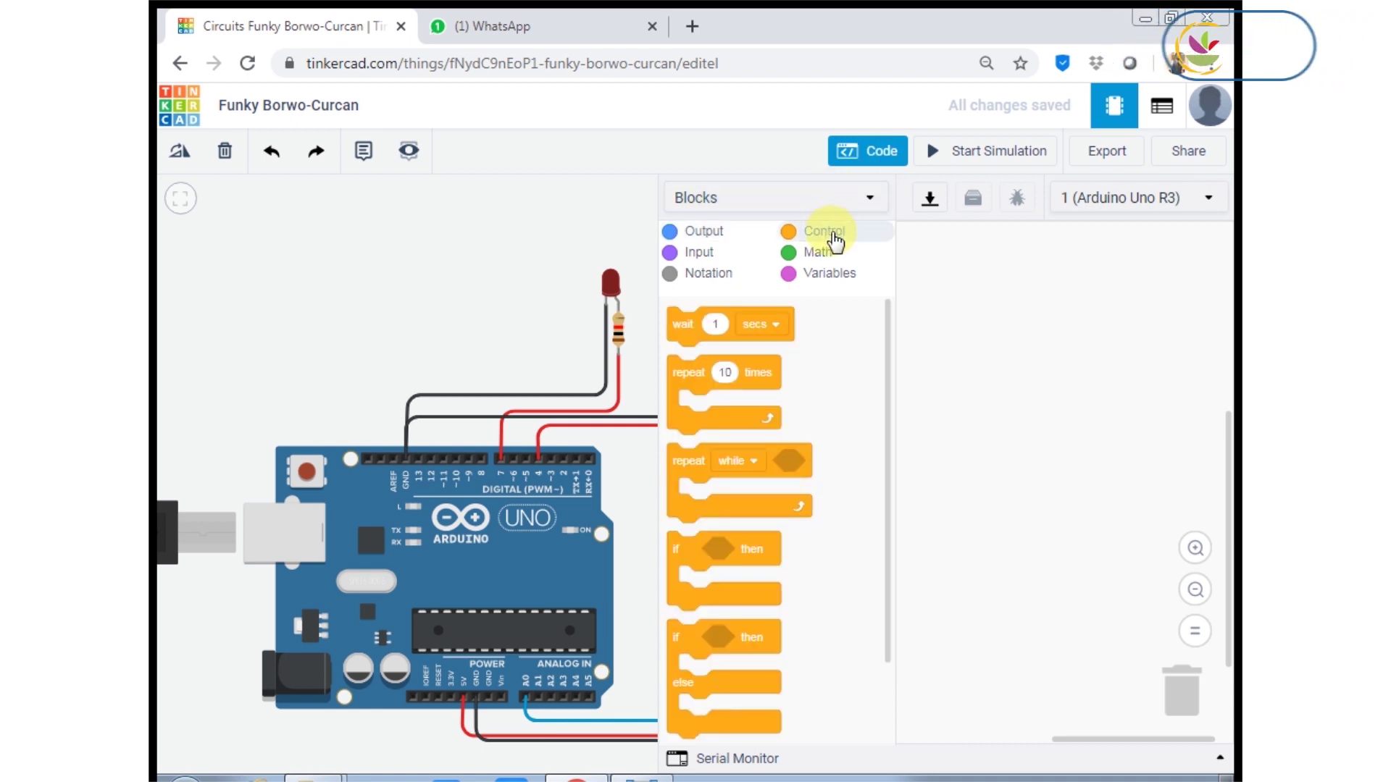